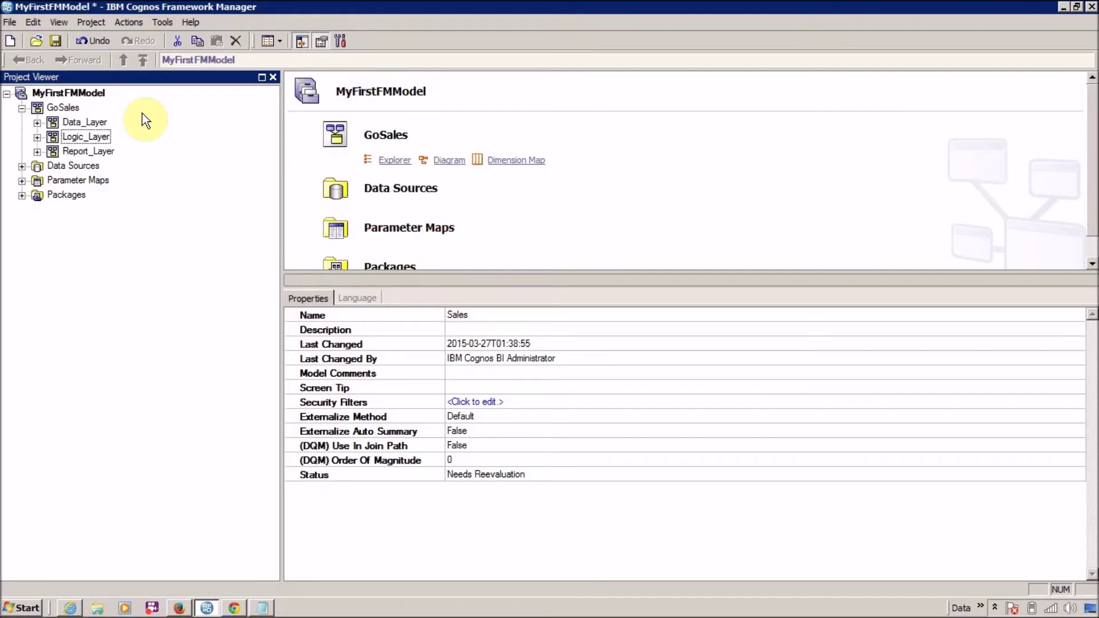
- Expand Logic_Layer to show its query subjects, then bring up the 'Set properties - US' Members page
left_click(37, 138)
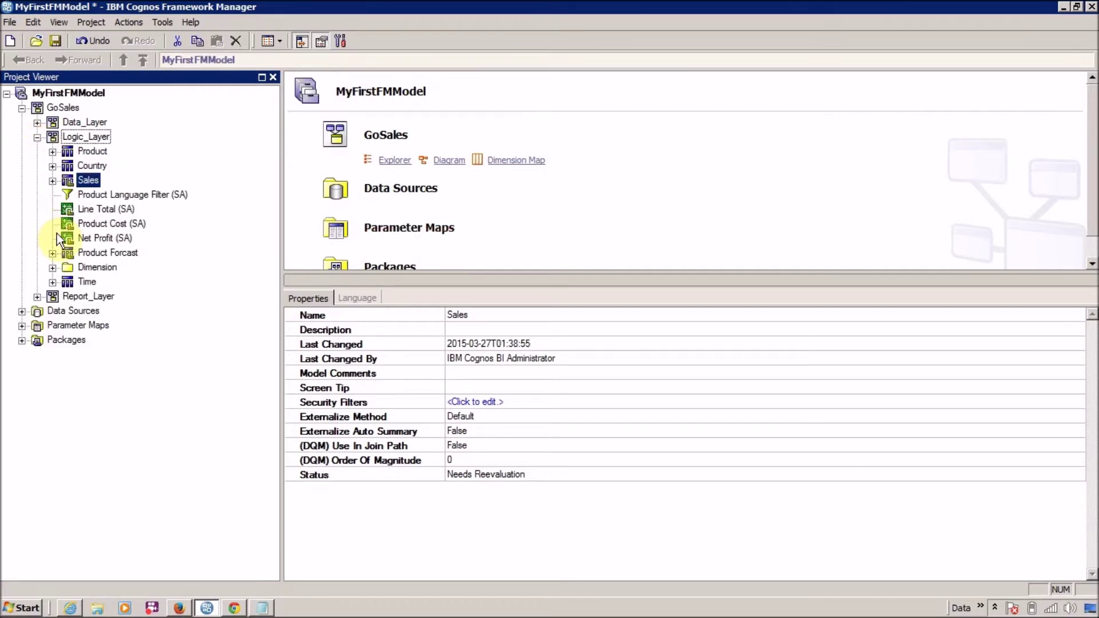
key("alt+Tab")
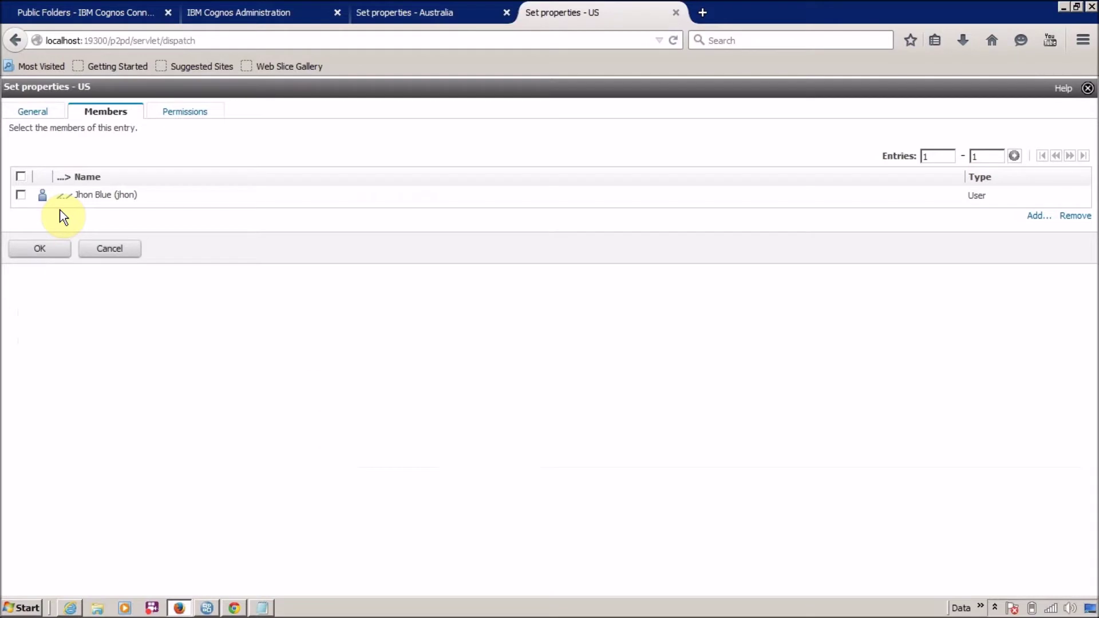
- Compare the single user members of the Australia and US groups, then return to Framework Manager
left_click(379, 11)
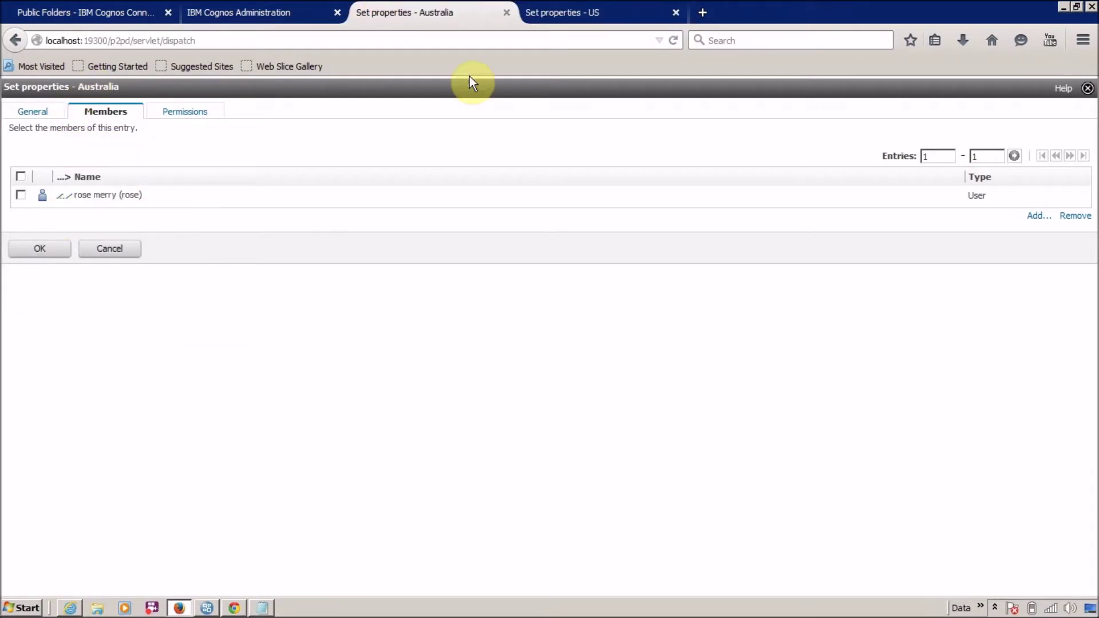
left_click(589, 12)
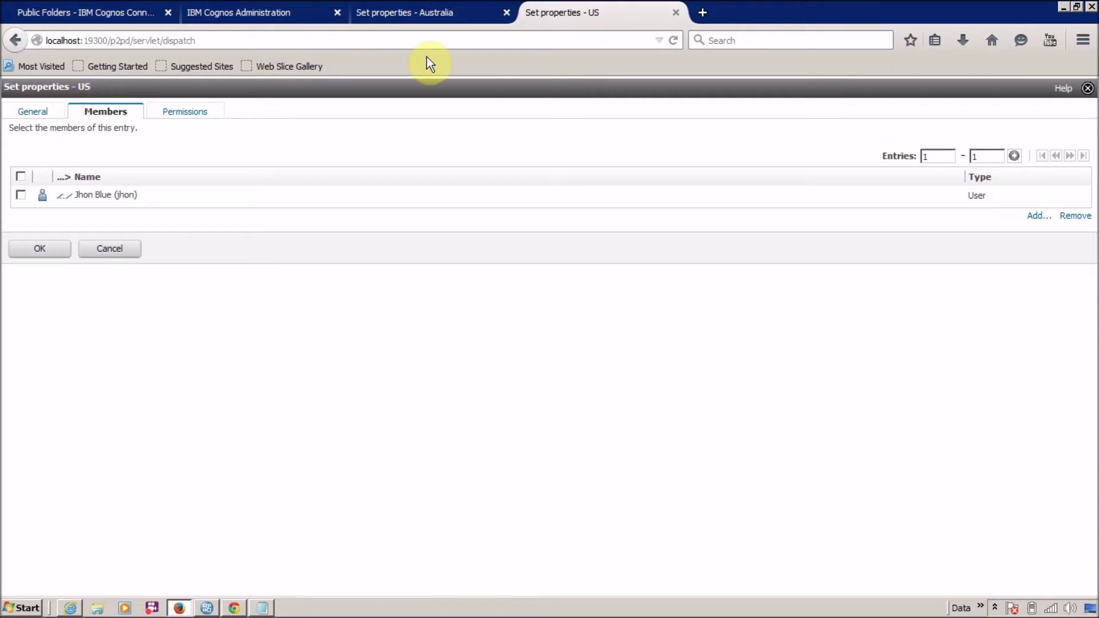
left_click(444, 16)
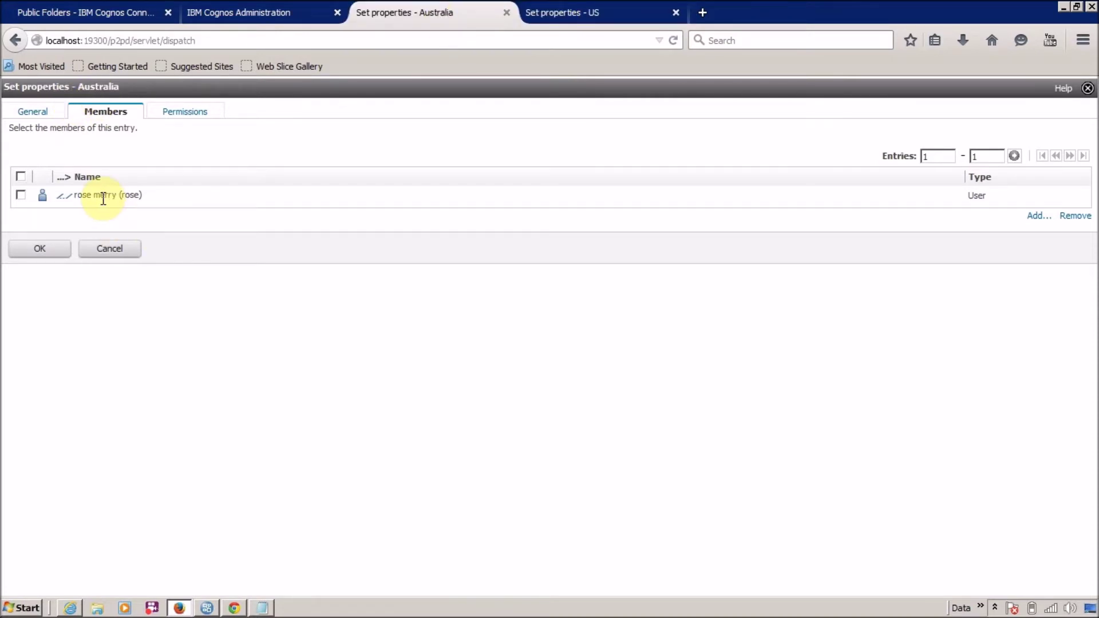
double_click(98, 86)
left_click(537, 14)
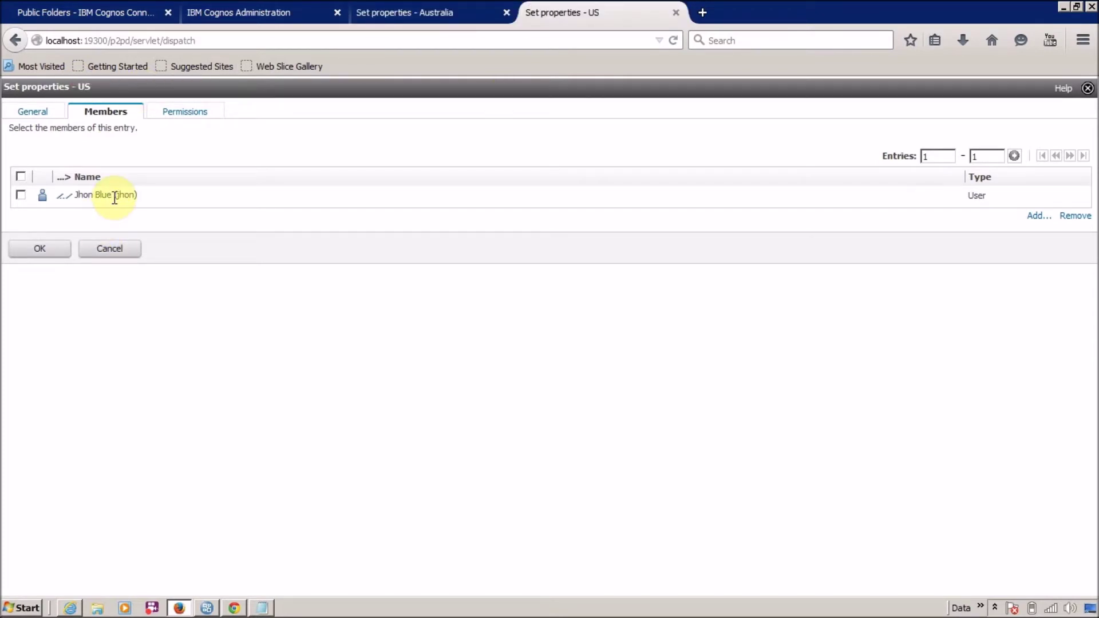
left_click(432, 7)
left_click(552, 14)
key("alt+Tab")
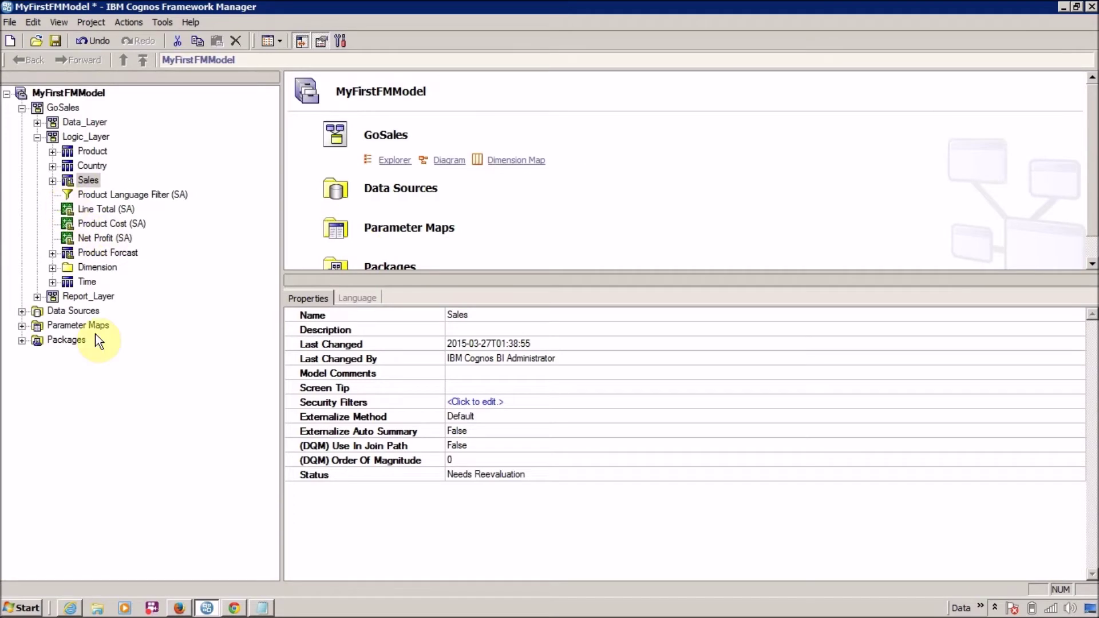
- Select the Sales query subject under Logic_Layer and choose Actions > Specify Data Security
left_click(112, 363)
left_click(85, 182)
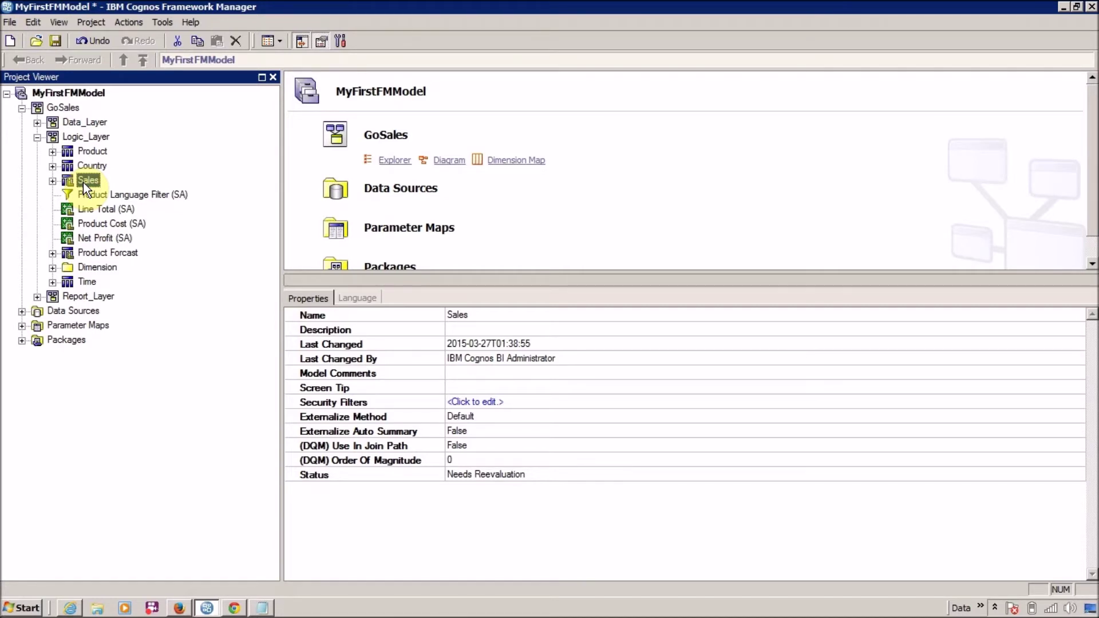
left_click(94, 388)
left_click(67, 179)
left_click(126, 26)
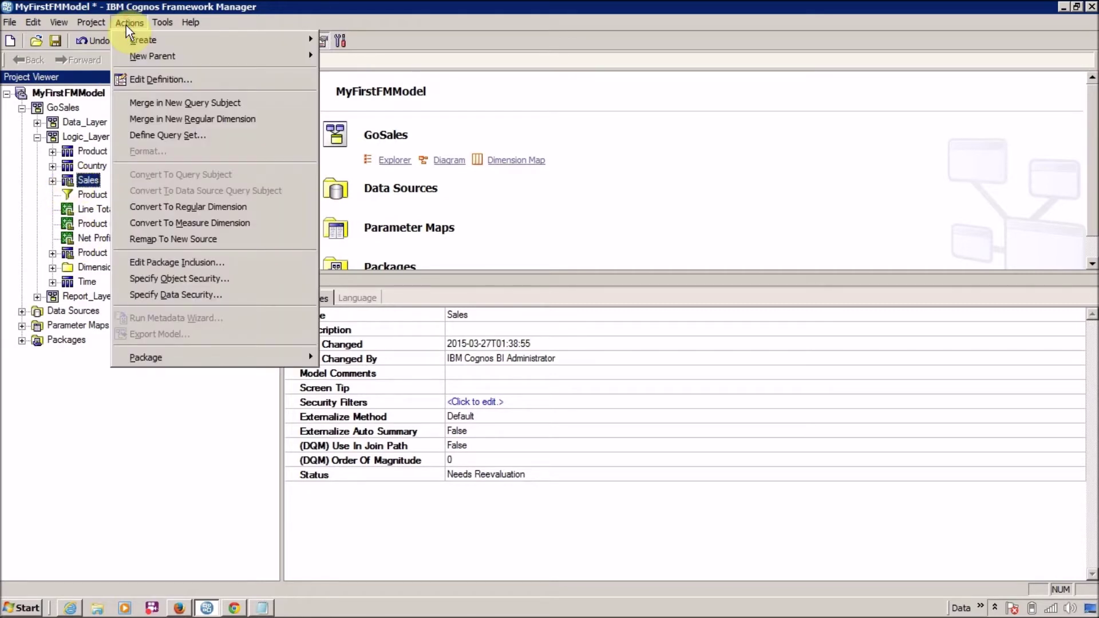
left_click(169, 295)
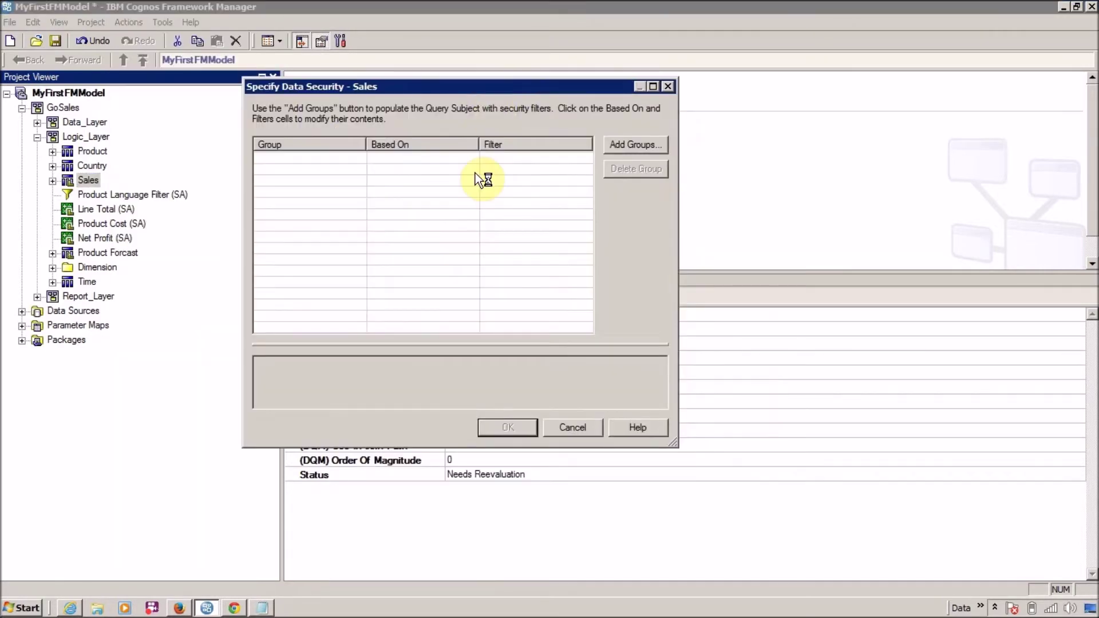
- Open the Add Groups picker, checking the Australia group's members in the browser along the way
left_click(610, 144)
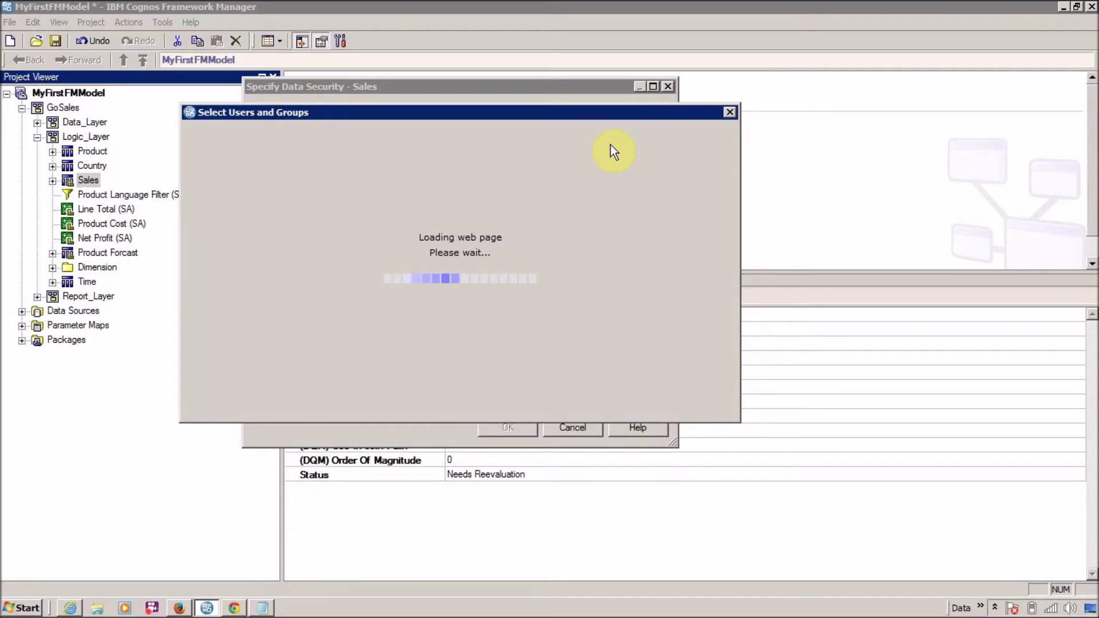
key("alt+Tab")
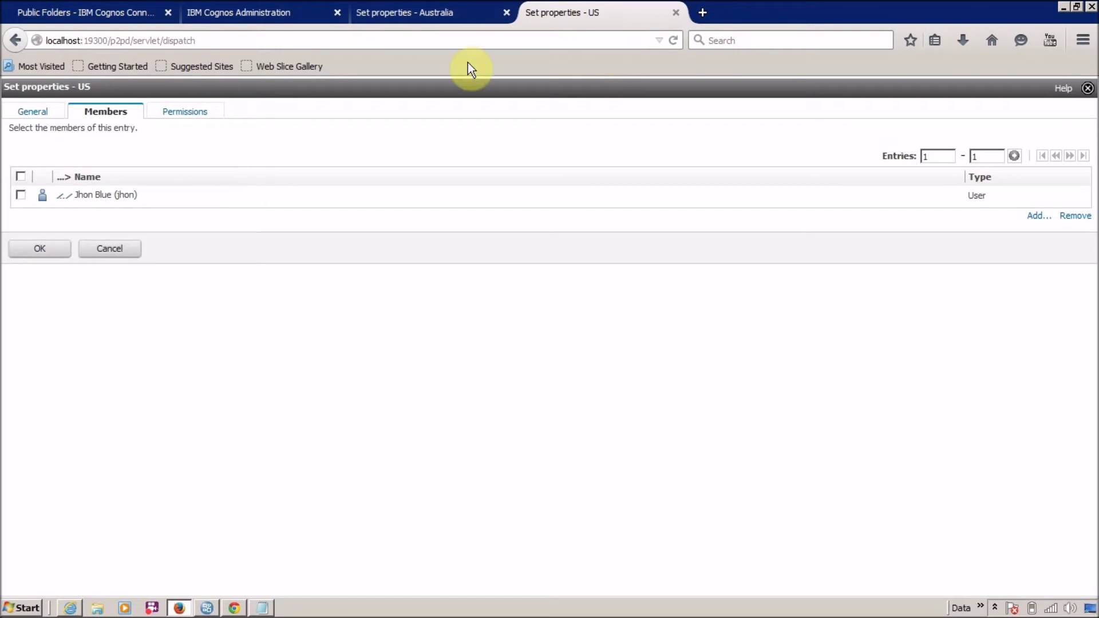
left_click(454, 19)
key("alt+Tab")
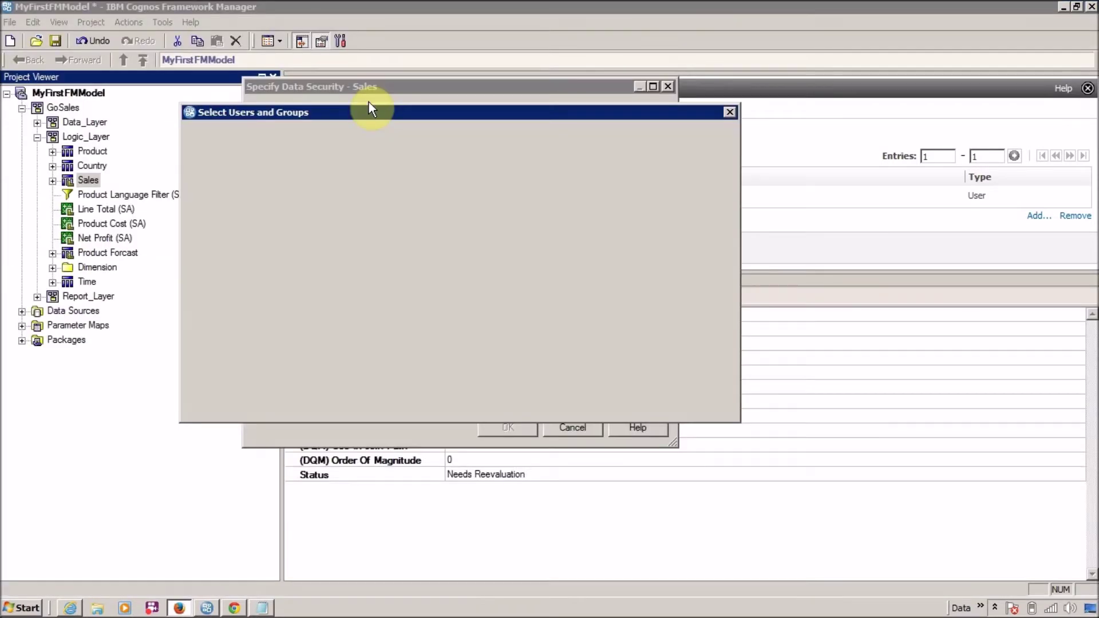
key("alt+Tab")
key("alt+Tab")
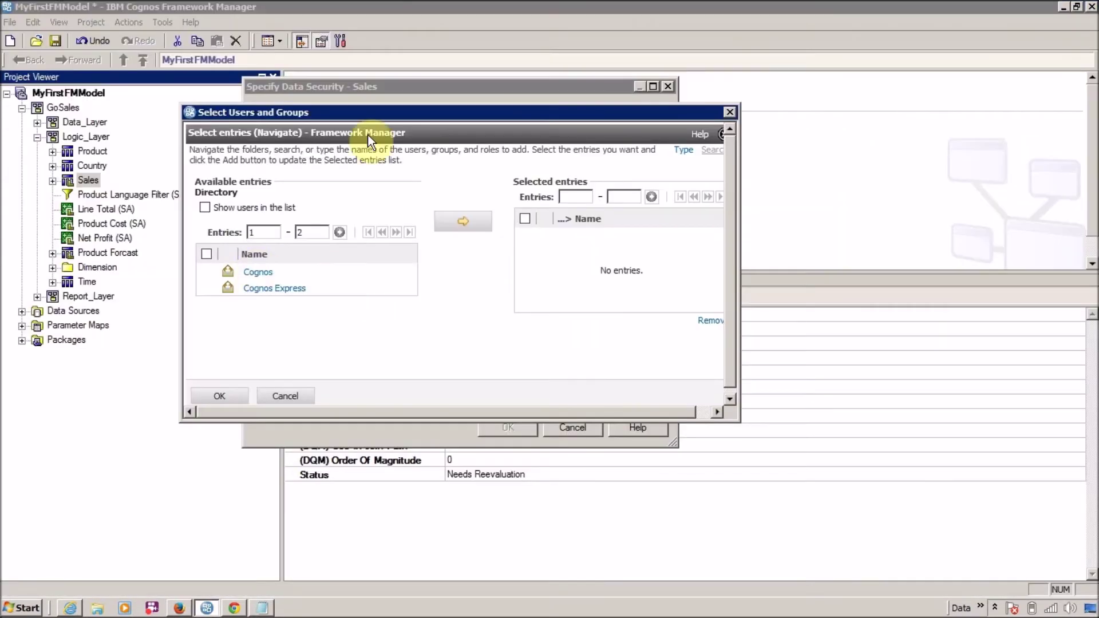
left_click(727, 111)
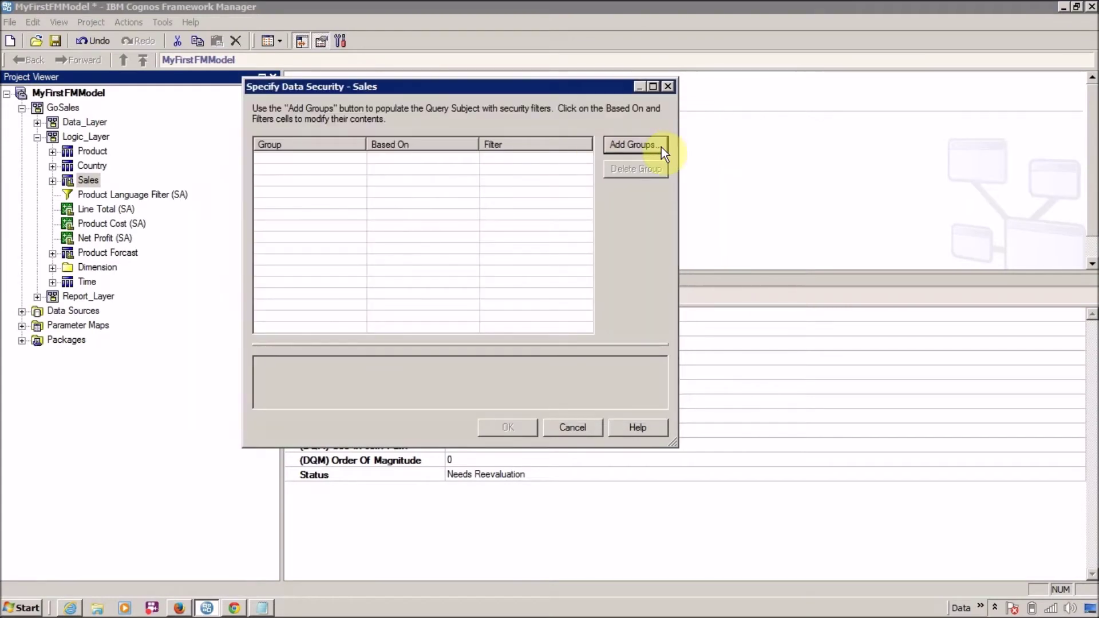
left_click(629, 147)
- Choose the Australia and US groups from the Cognos directory and add them to Sales security
left_click(254, 272)
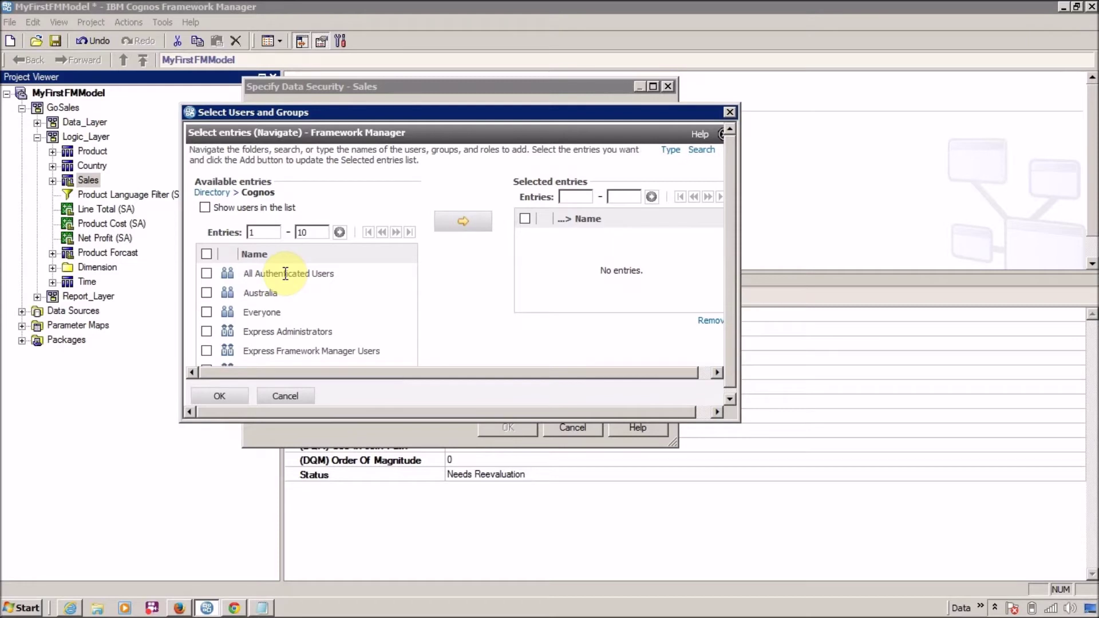
scroll(285, 274, "down", 3)
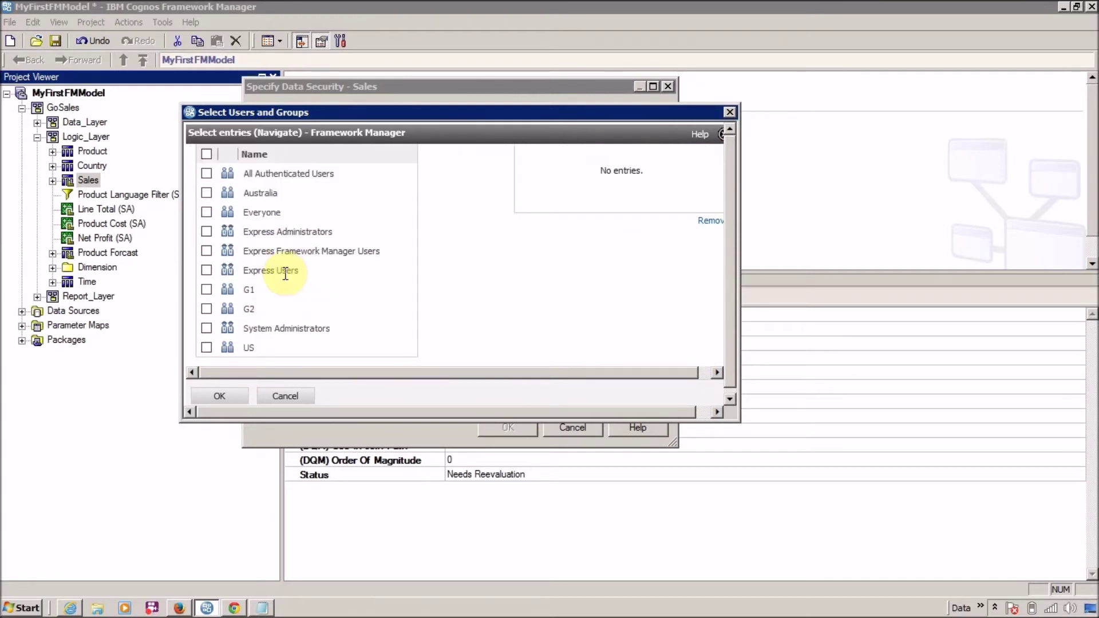
scroll(285, 274, "up", 1)
left_click(210, 224)
scroll(226, 308, "down", 2)
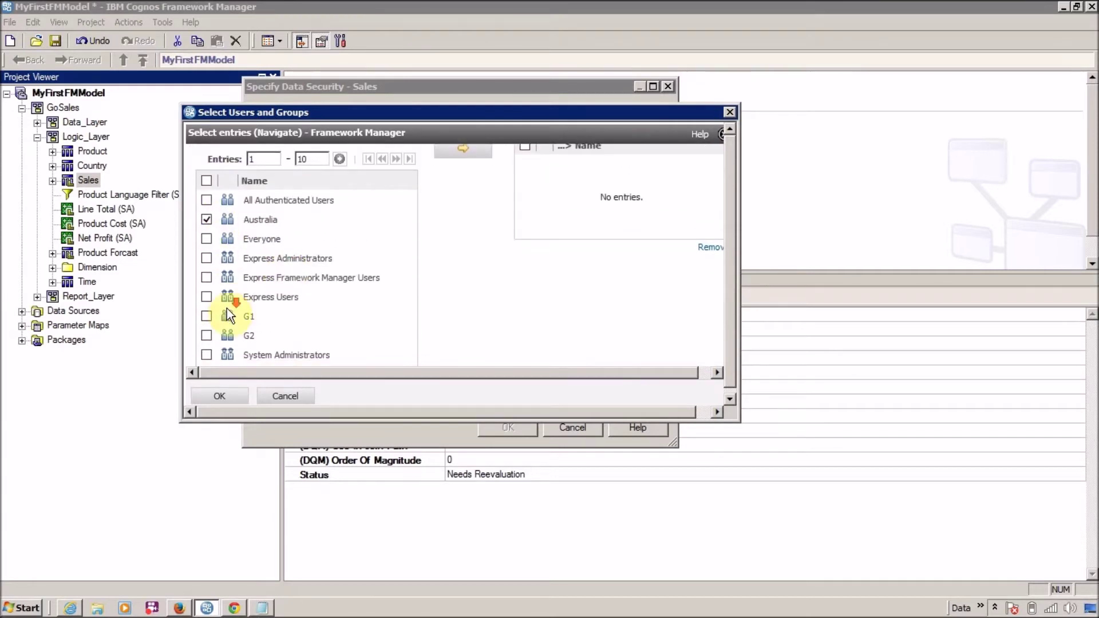
left_click(207, 338)
scroll(420, 304, "up", 3)
left_click(461, 222)
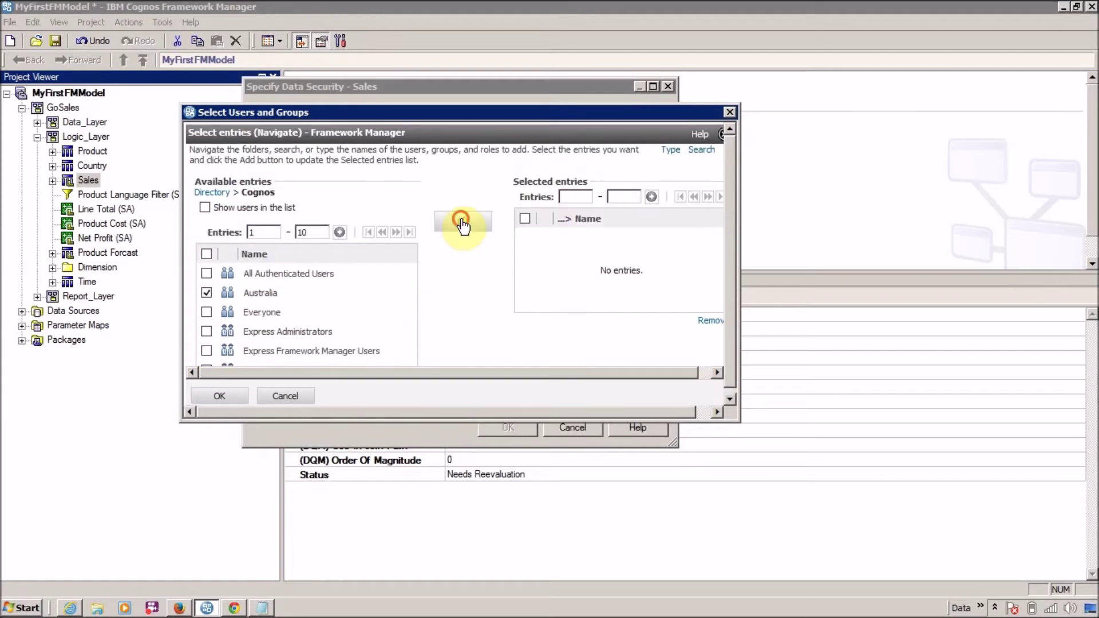
scroll(374, 321, "down", 1)
left_click(221, 393)
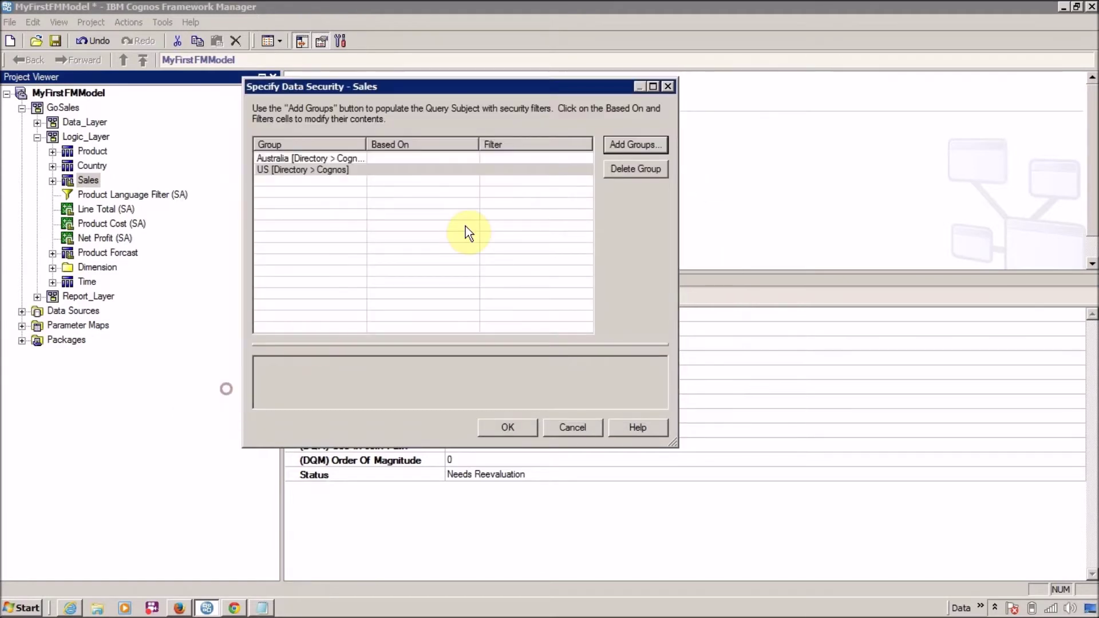
- Widen the Group column and create a new embedded filter for the Australia row
mouse_move(365, 142)
left_mouse_down()
mouse_move(451, 147)
mouse_move(368, 147)
left_mouse_up()
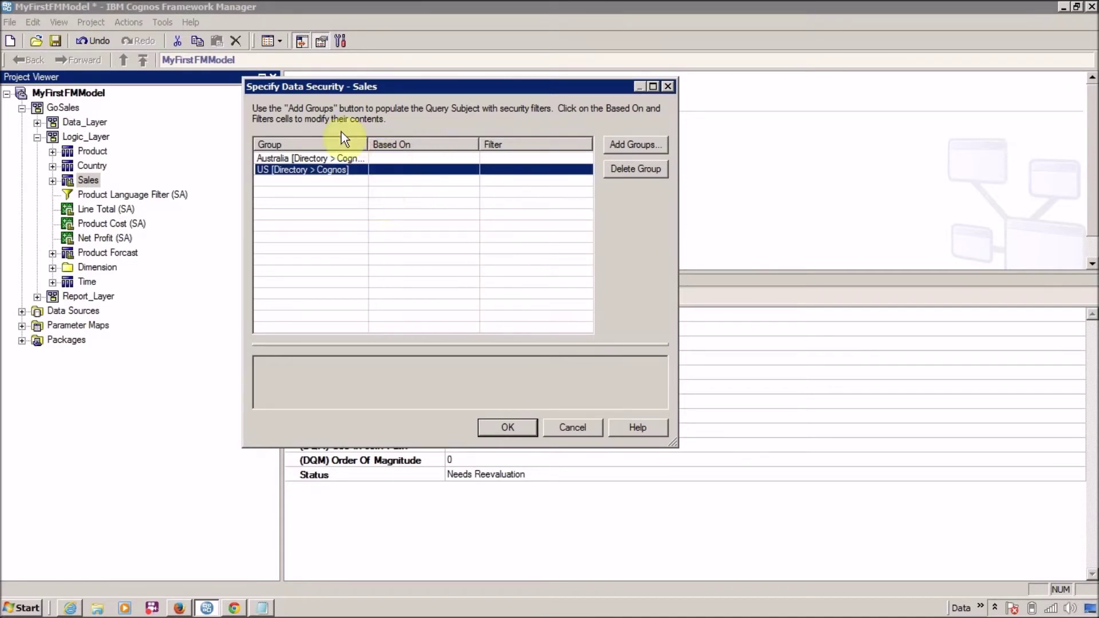
left_click(315, 158)
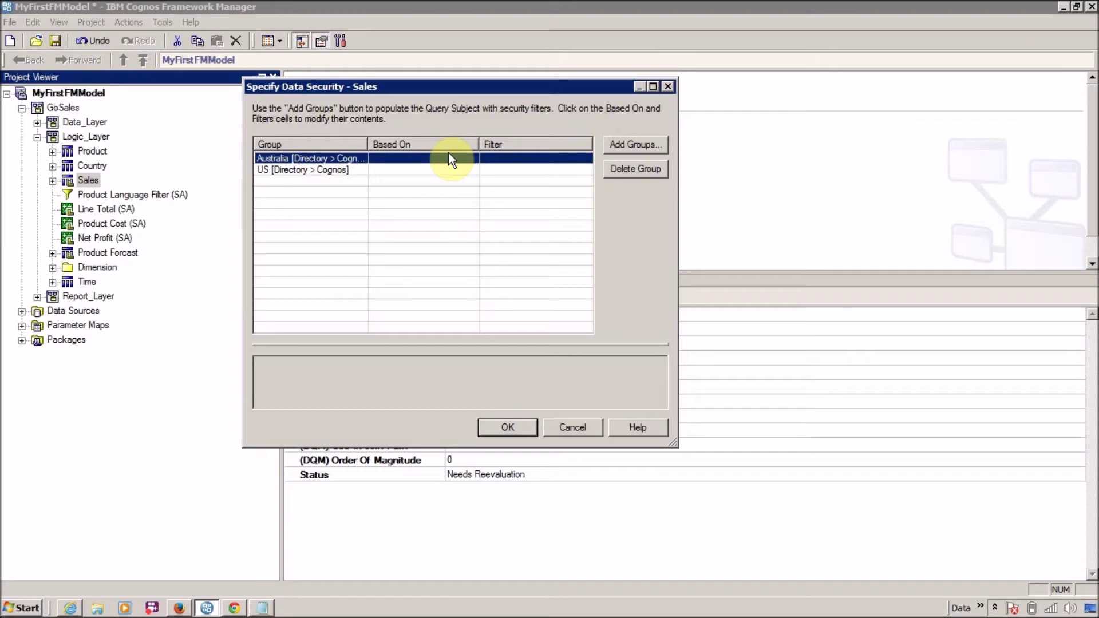
left_click(500, 156)
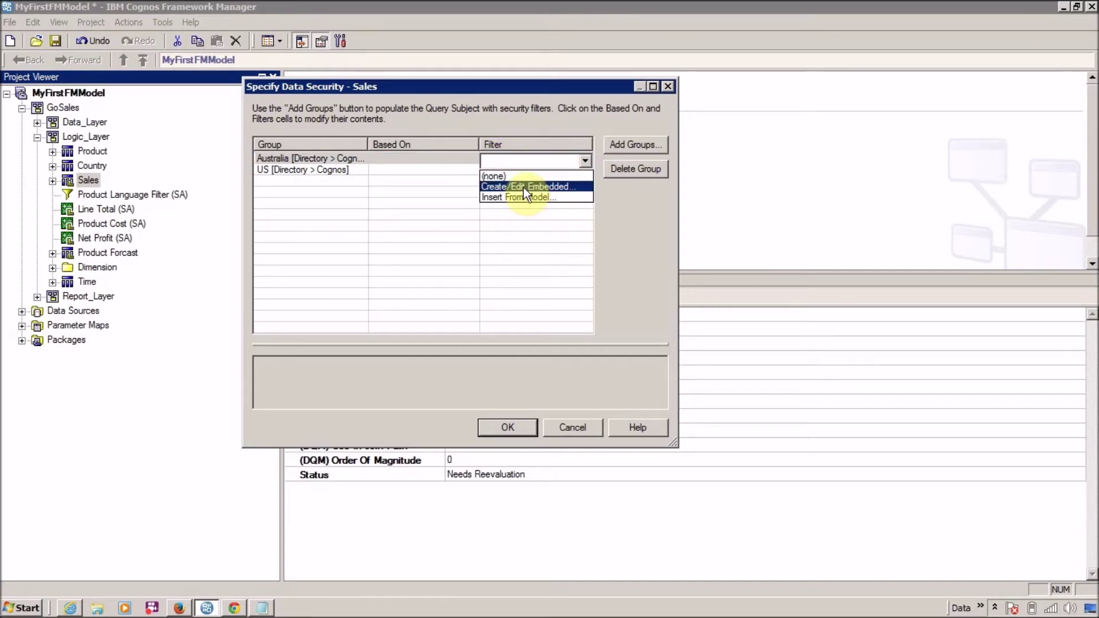
left_click(435, 163)
left_click(487, 155)
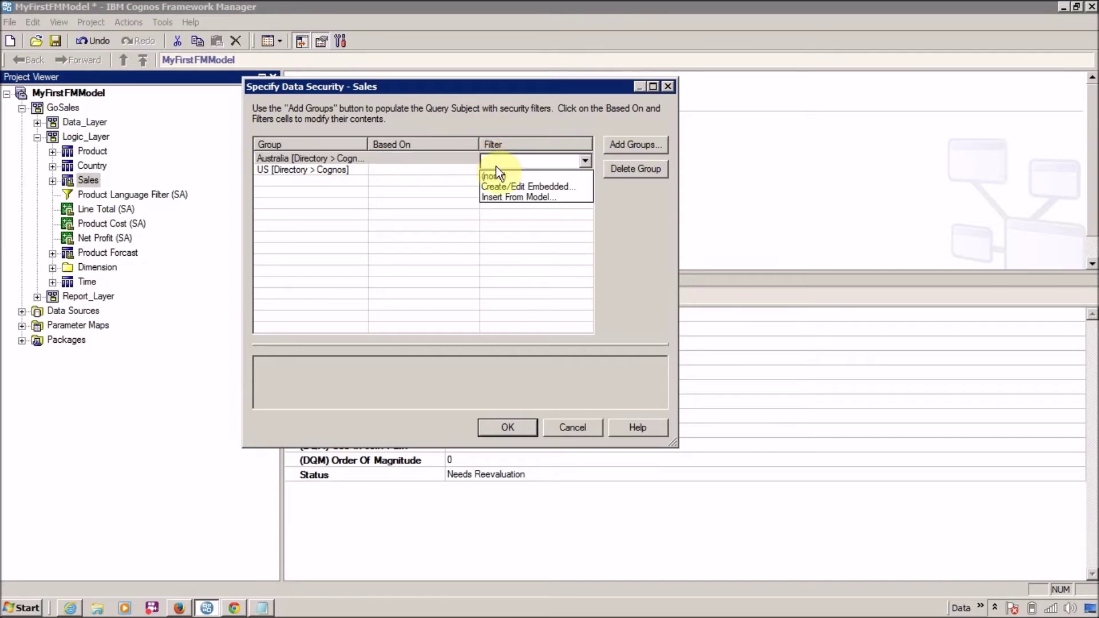
left_click(531, 156)
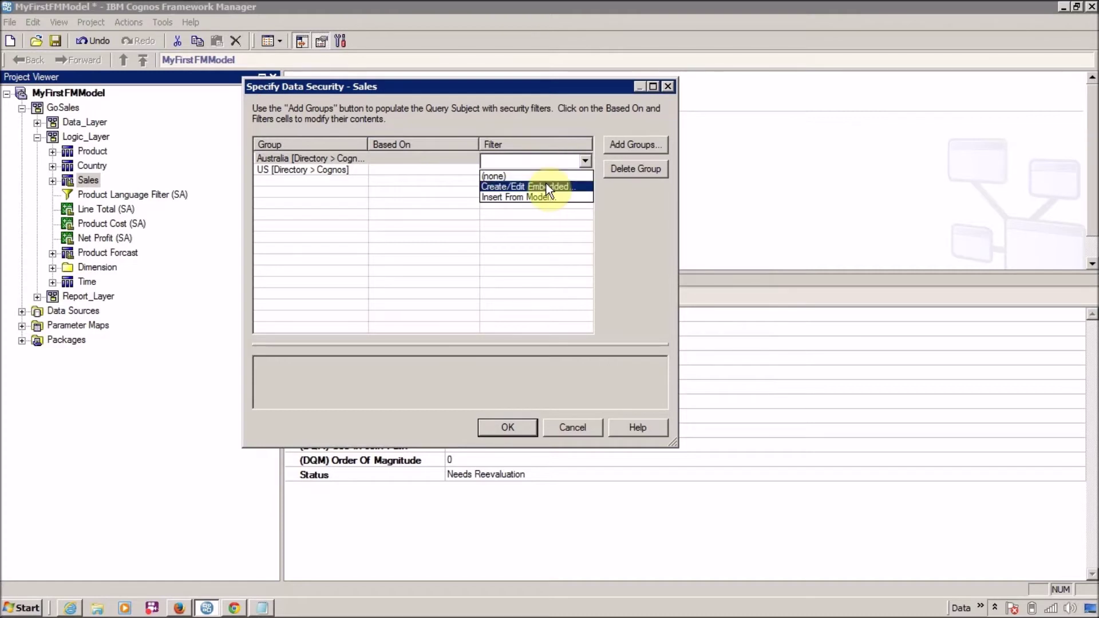
left_click(545, 189)
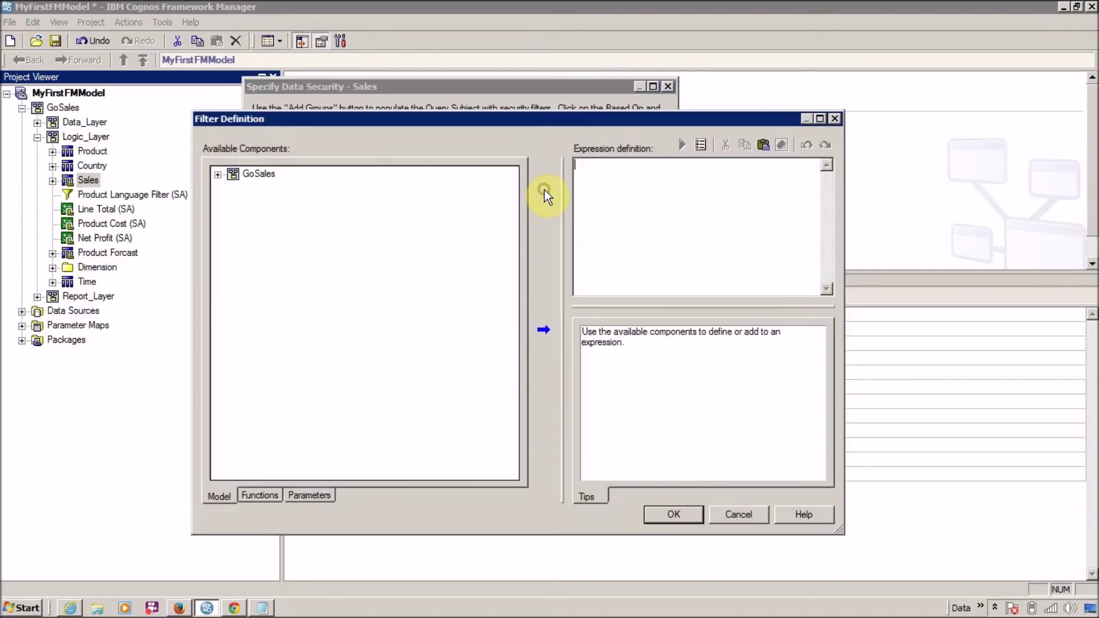
- Build the filter [Data_Layer].[country].[country_en] = 'Australia' and confirm it
left_click(219, 174)
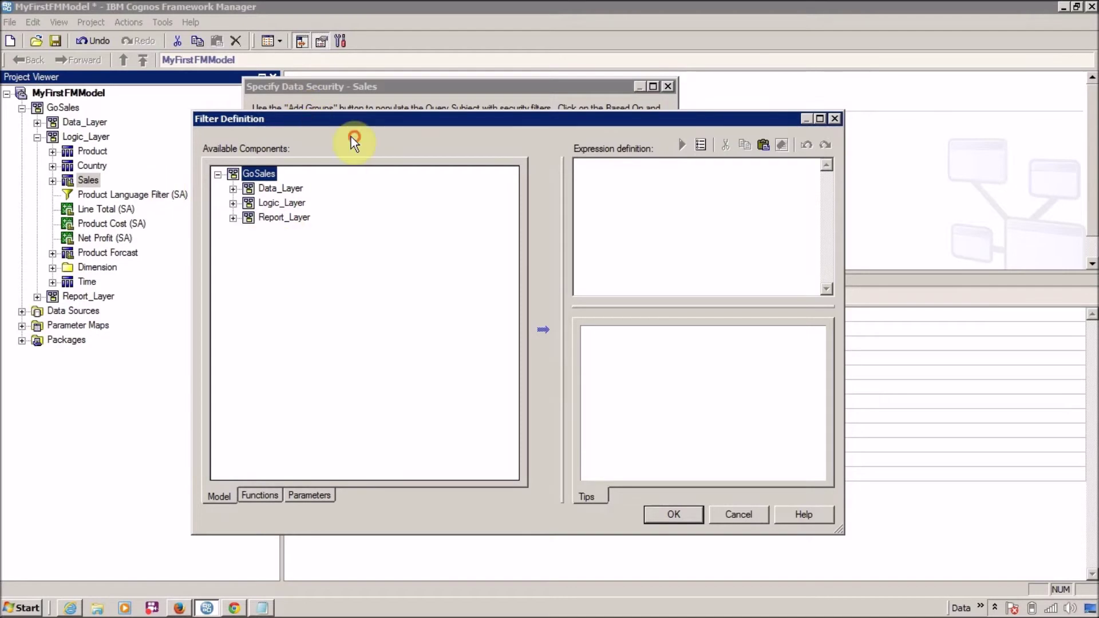
left_click_drag(284, 135, 440, 108)
left_click(436, 176)
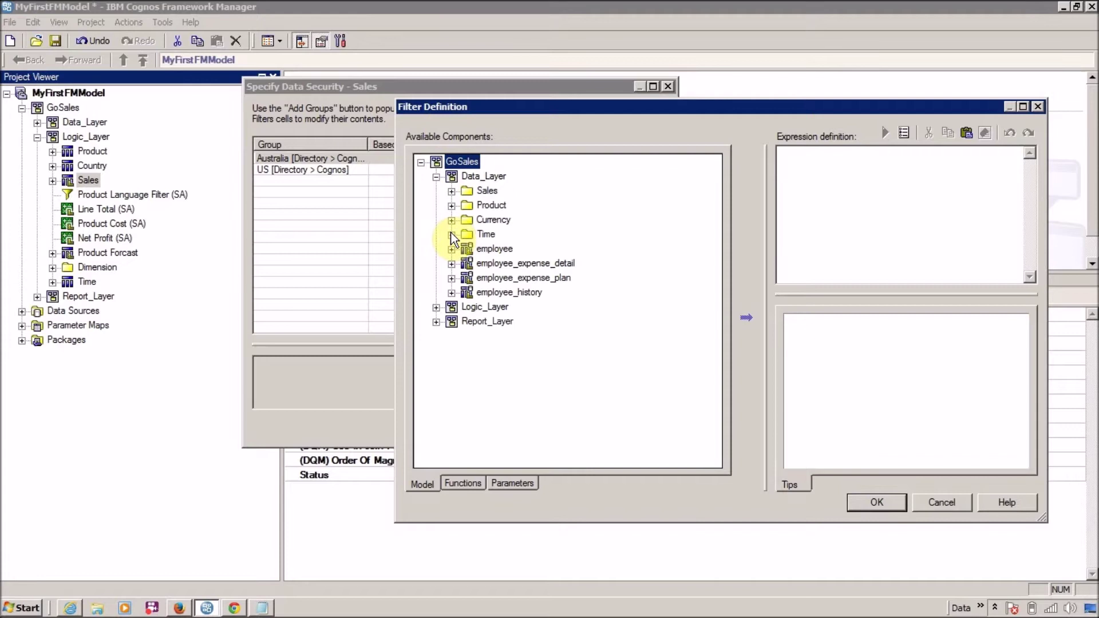
left_click(451, 220)
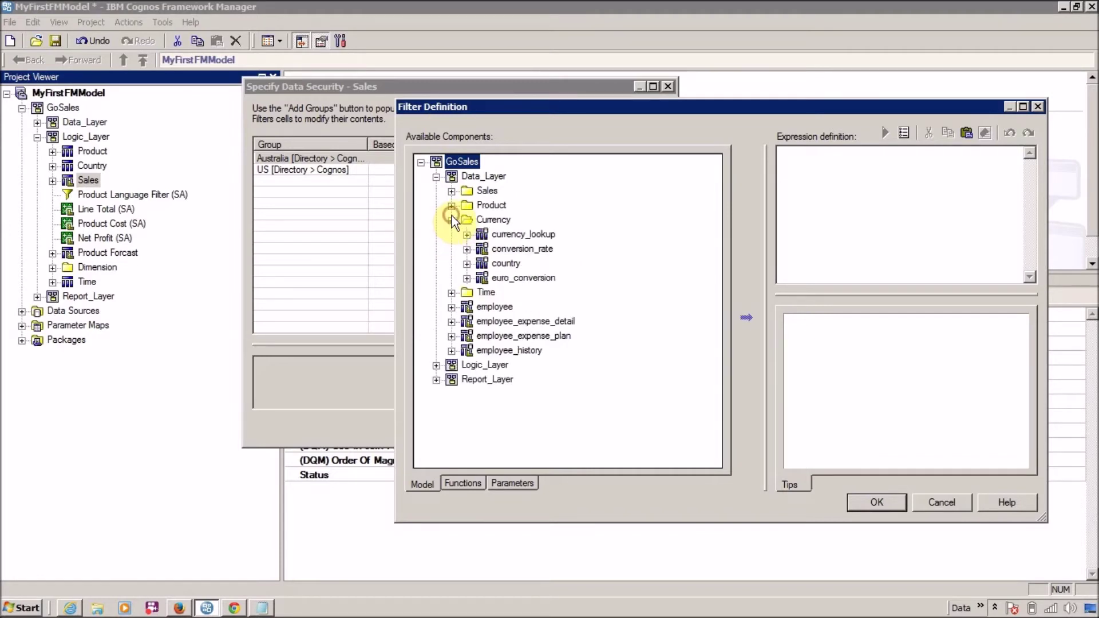
left_click(467, 263)
left_click_drag(527, 194, 893, 195)
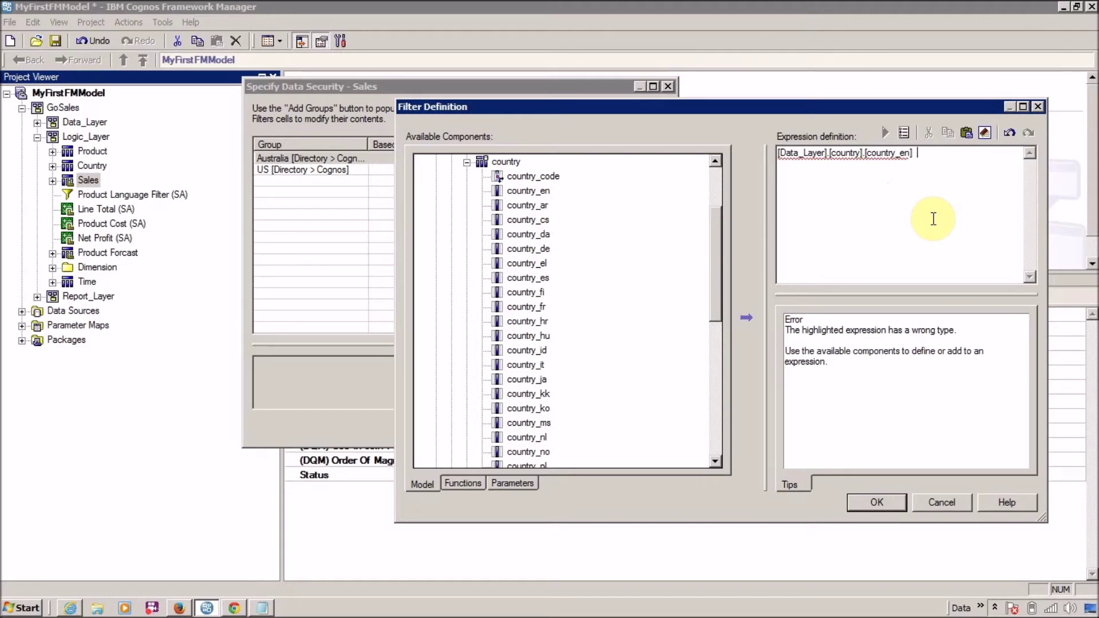
type("= '")
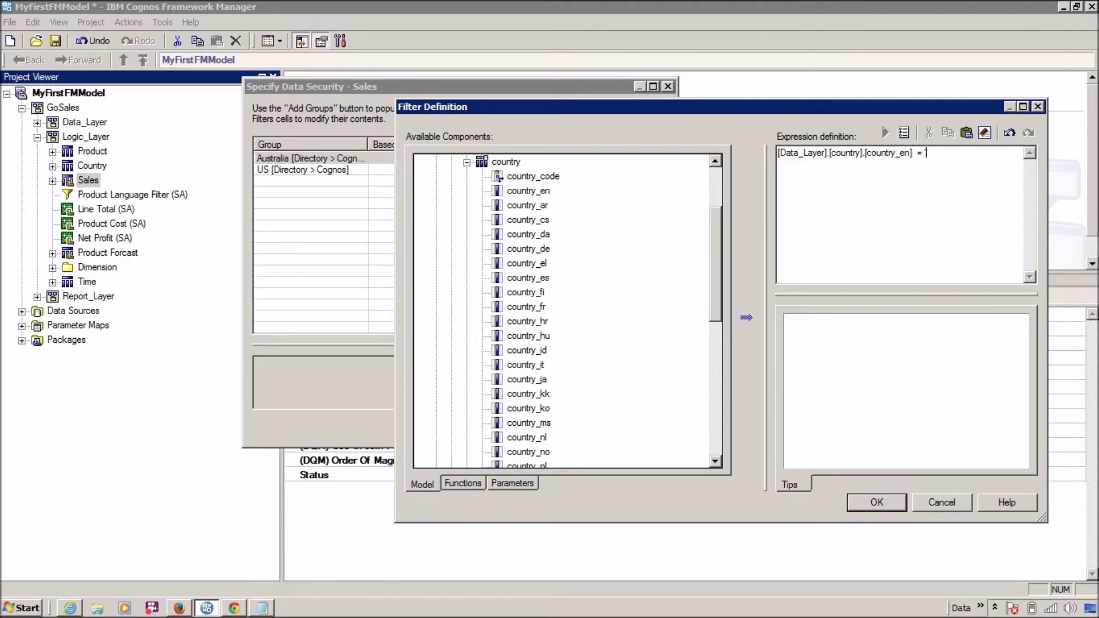
key("alt+Tab")
key("alt+Tab")
key("alt+Tab")
key("alt+Tab")
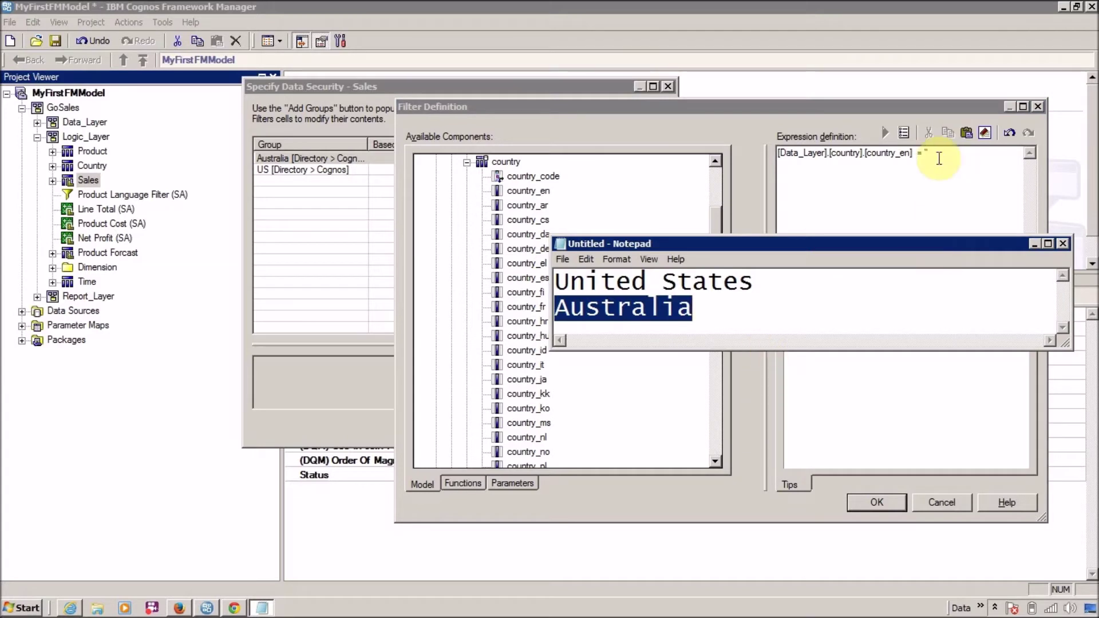
left_click(939, 158)
type("Australia")
type("'")
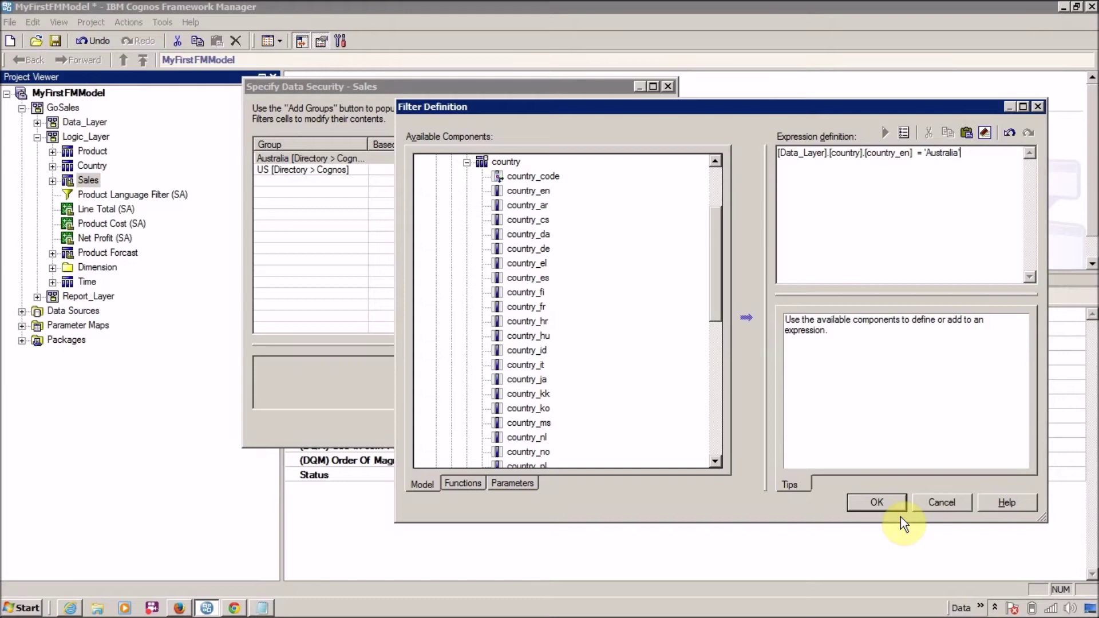
left_click(889, 503)
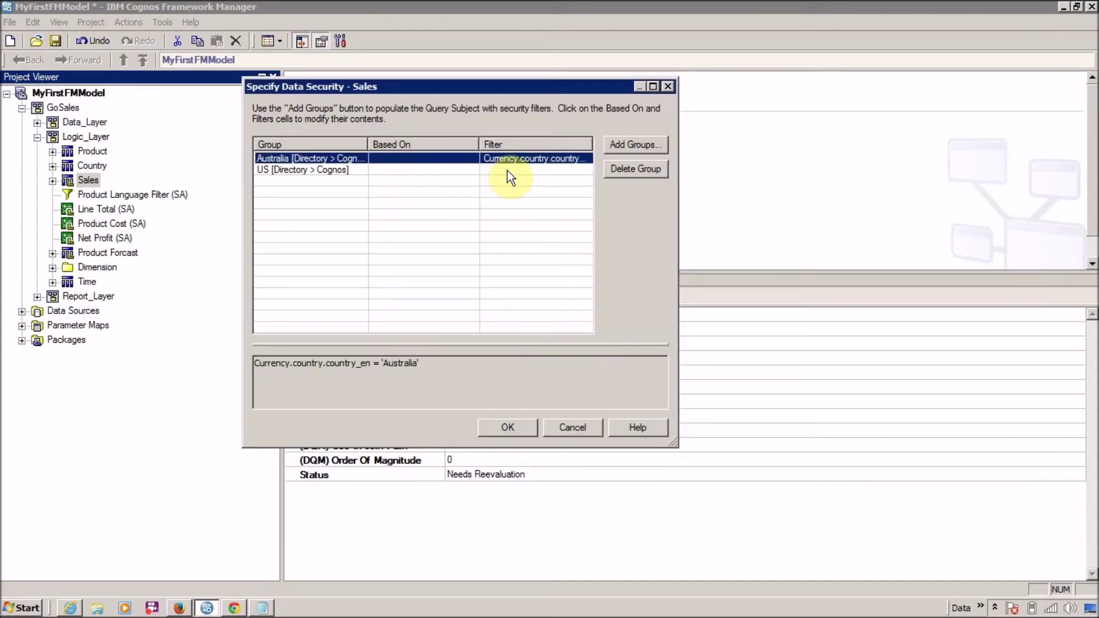
- Create a new embedded filter for the US row and expand Data_Layer > Currency > country
left_click(507, 171)
left_click(530, 170)
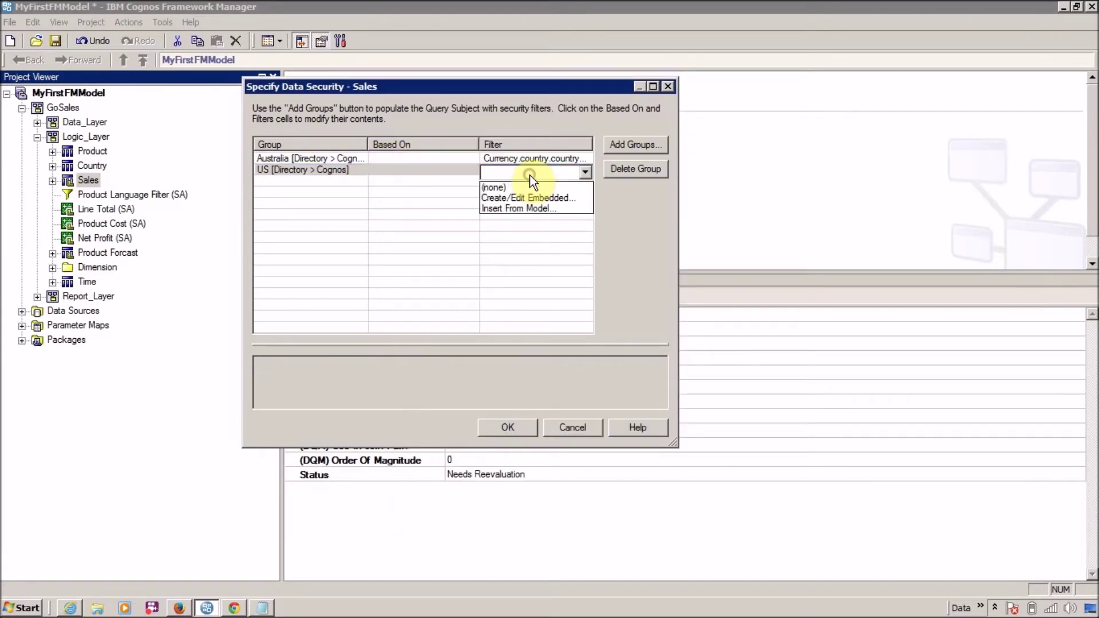
left_click(530, 198)
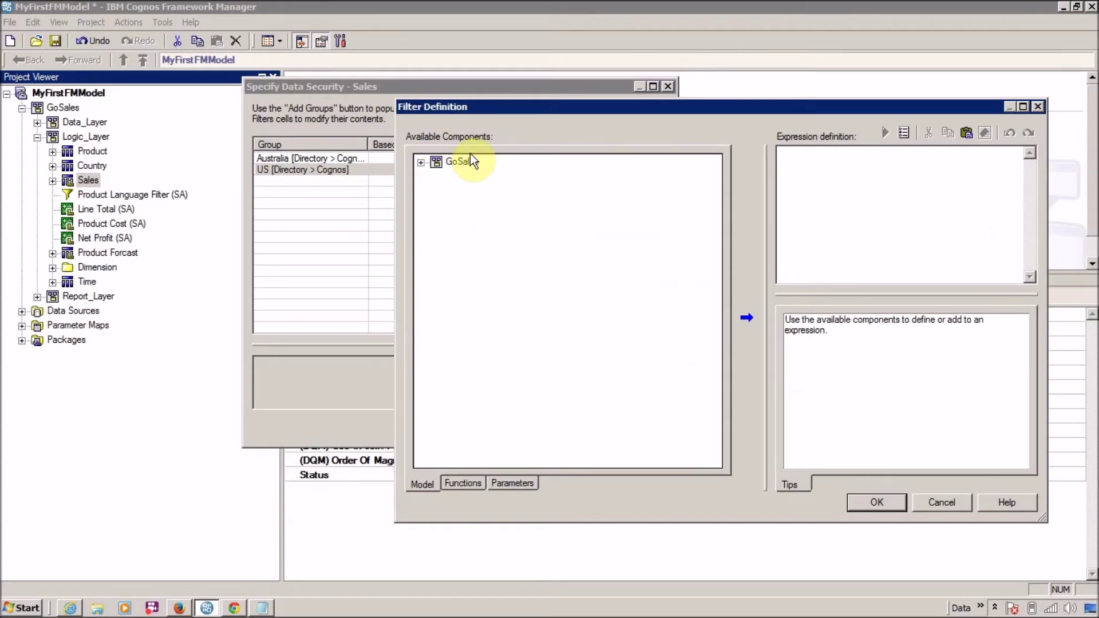
double_click(435, 164)
left_click(436, 176)
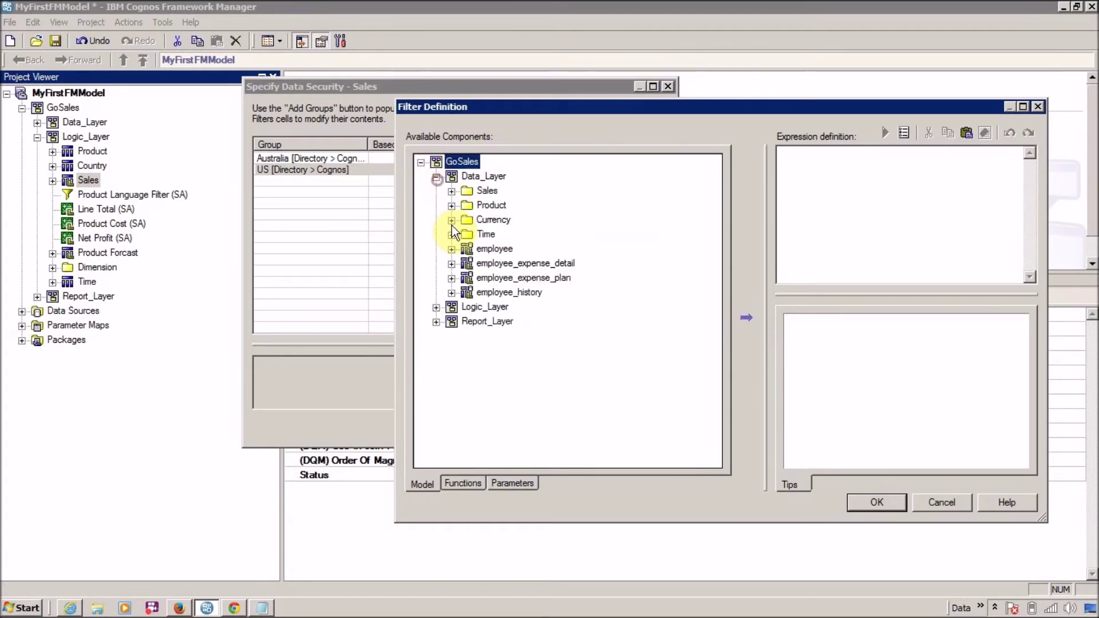
left_click(451, 220)
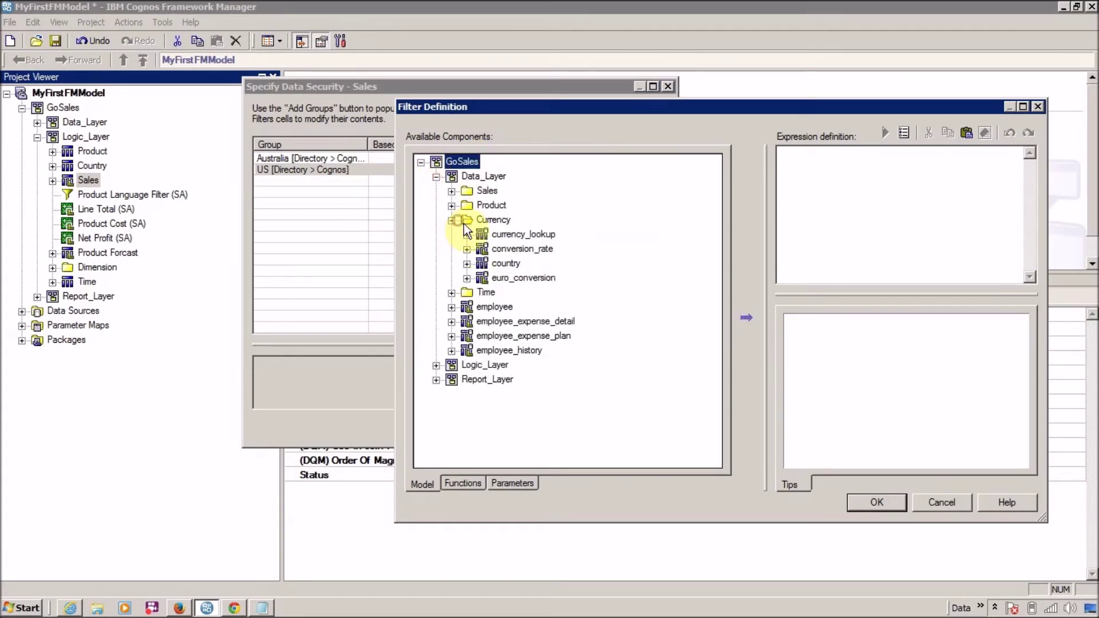
left_click(472, 265)
- Set the US filter to country_en = 'United States', confirm it, and save both Sales filters
left_click_drag(526, 193, 872, 225)
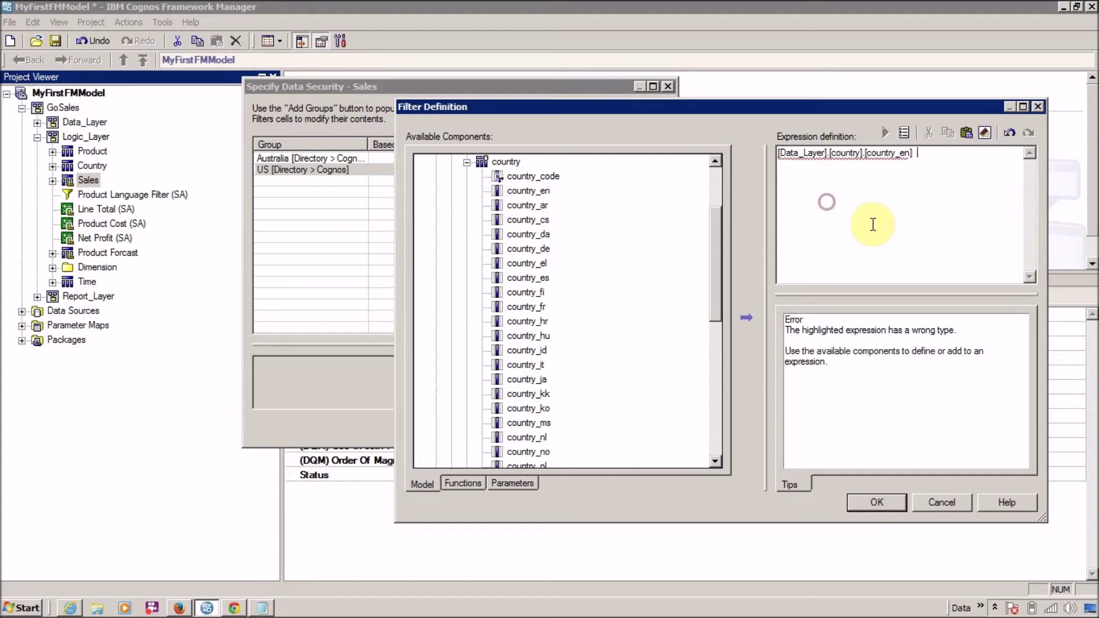
type("= '")
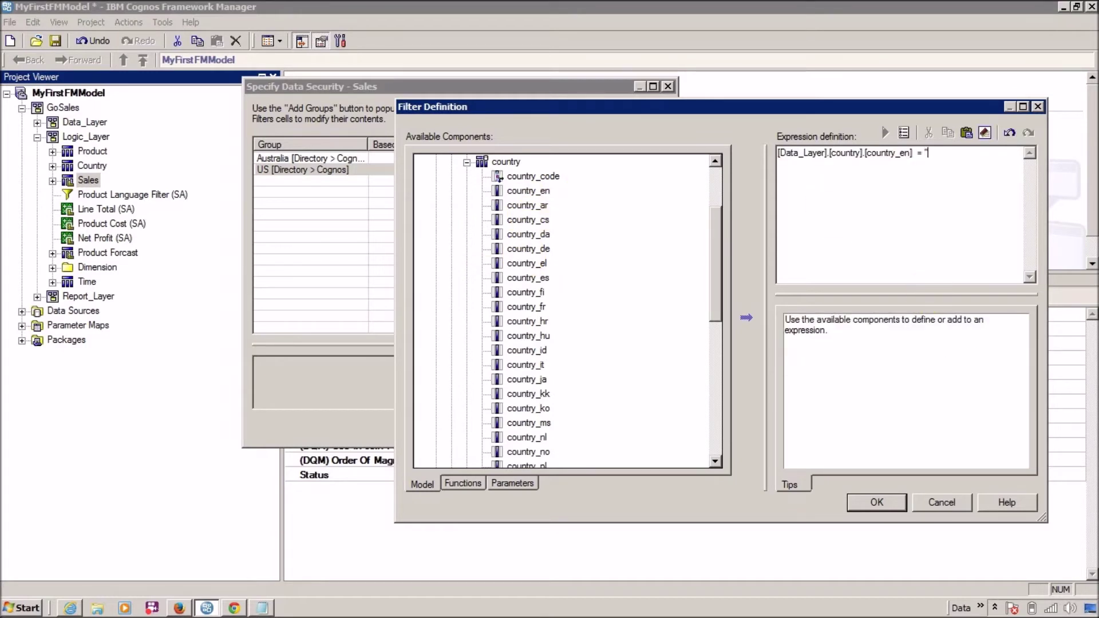
key("alt+Tab")
left_click(800, 267)
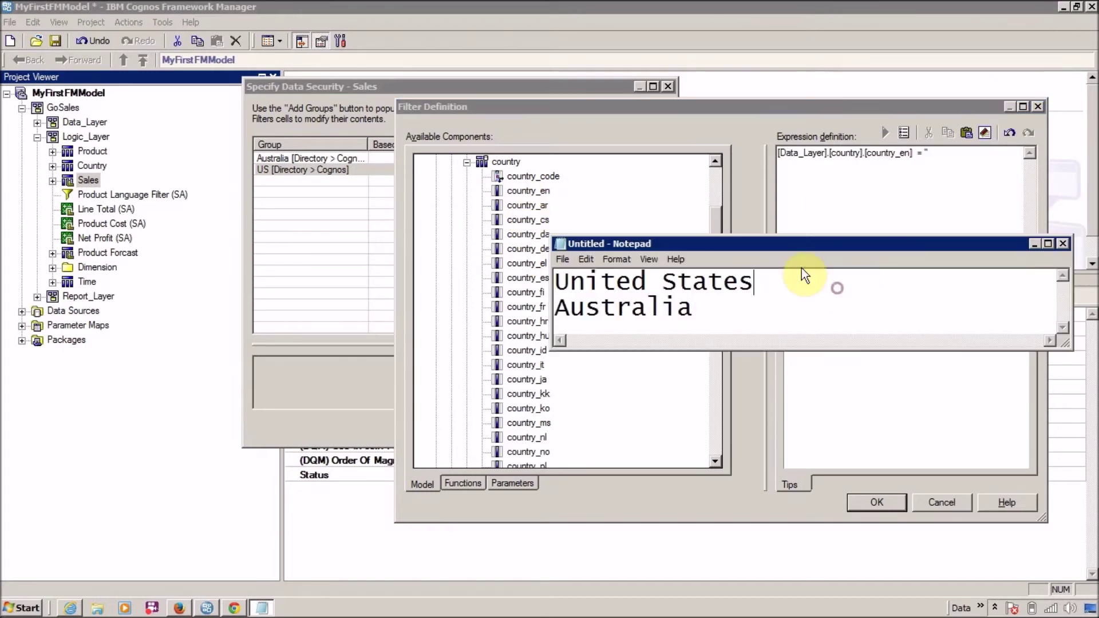
left_click_drag(827, 287, 542, 262)
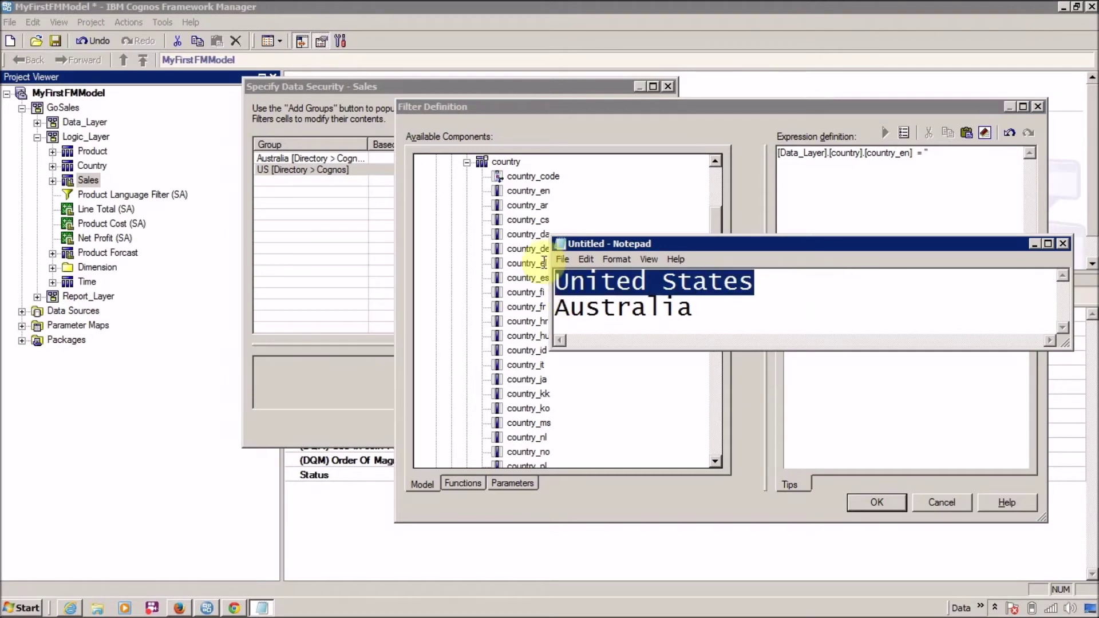
key("ctrl+c")
left_click(908, 179)
key("ctrl+v")
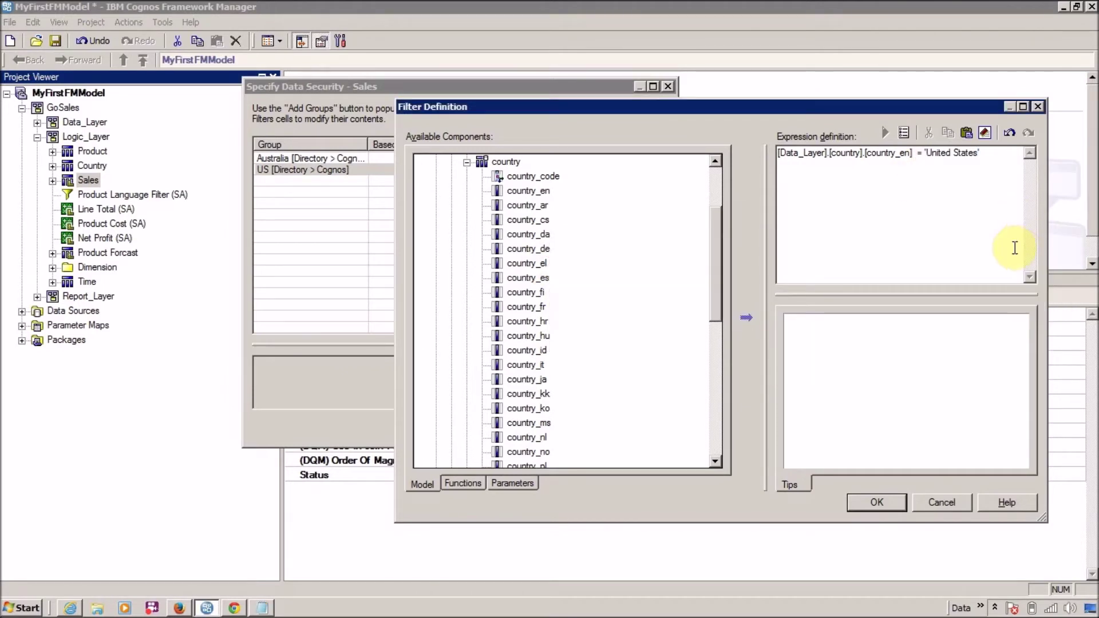
left_click(848, 509)
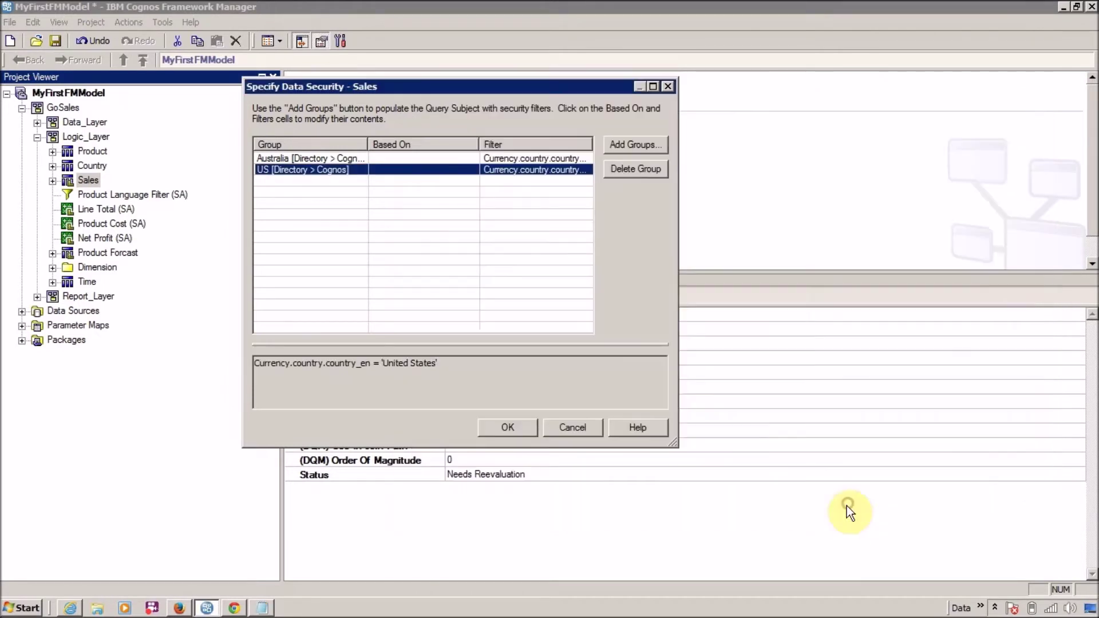
left_click(491, 423)
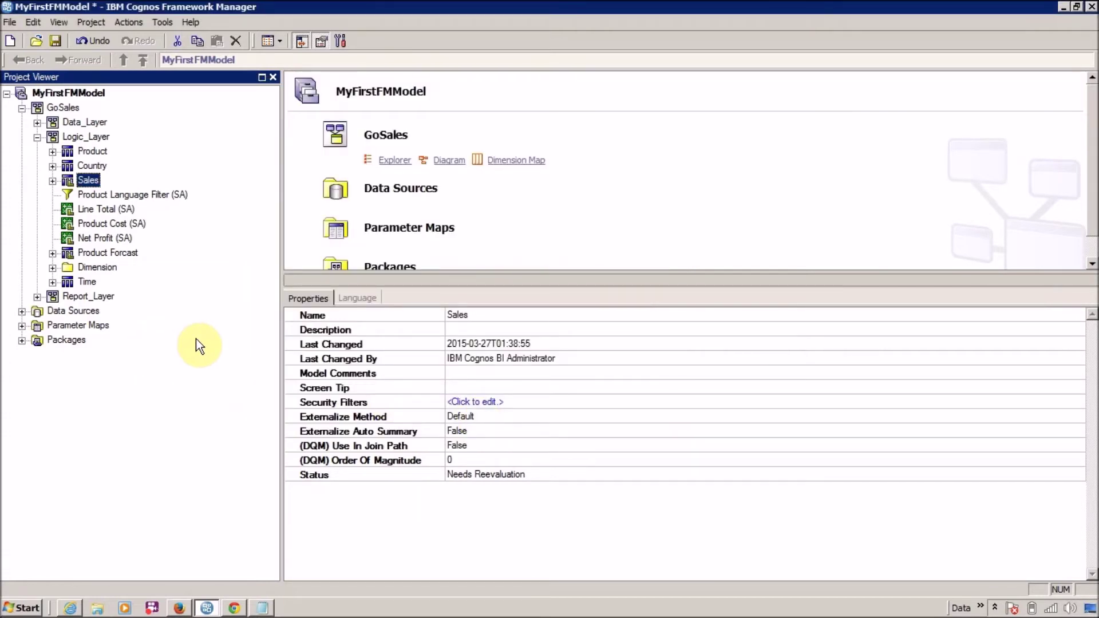
- Publish the Go_Sales package from Packages, keeping Public Folders as the location
left_click(36, 137)
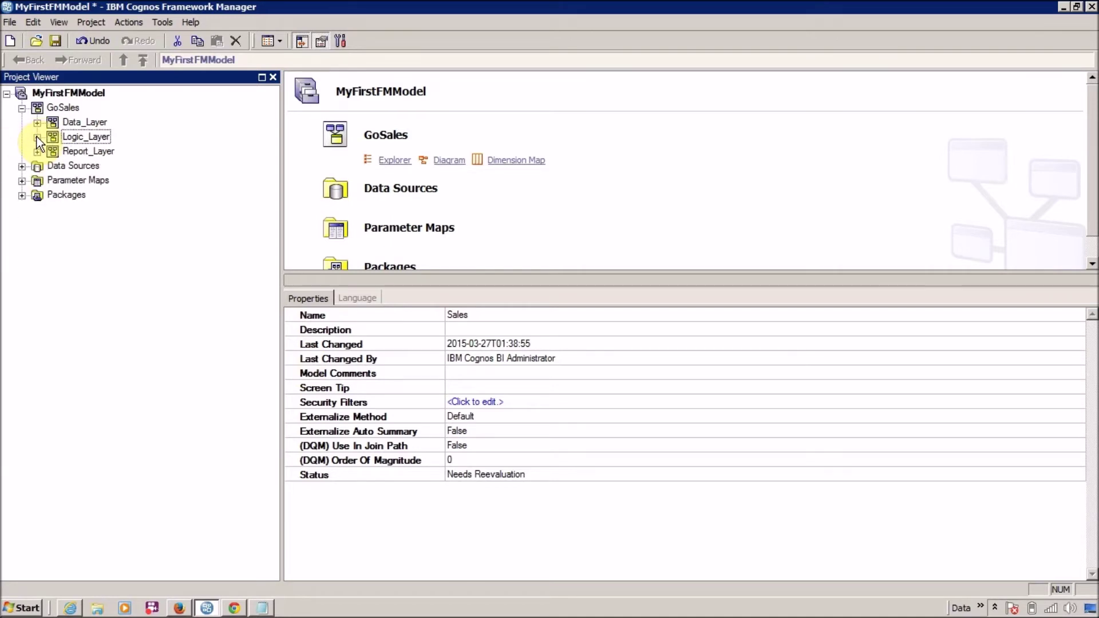
left_click(37, 137)
left_click(53, 180)
left_click(52, 180)
left_click(23, 340)
right_click(90, 356)
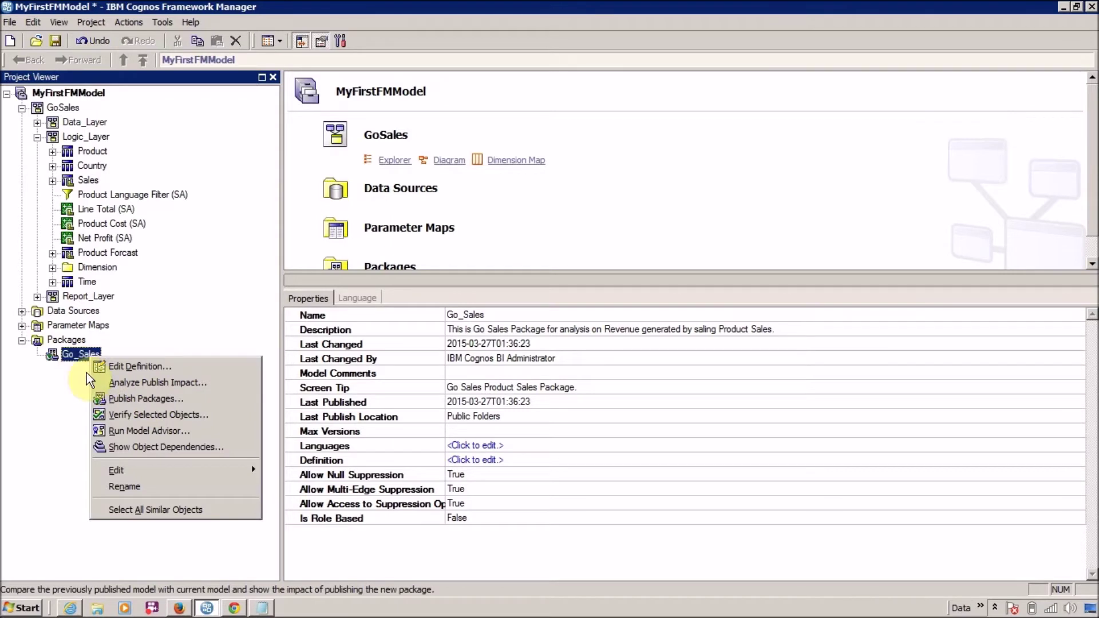
left_click(112, 400)
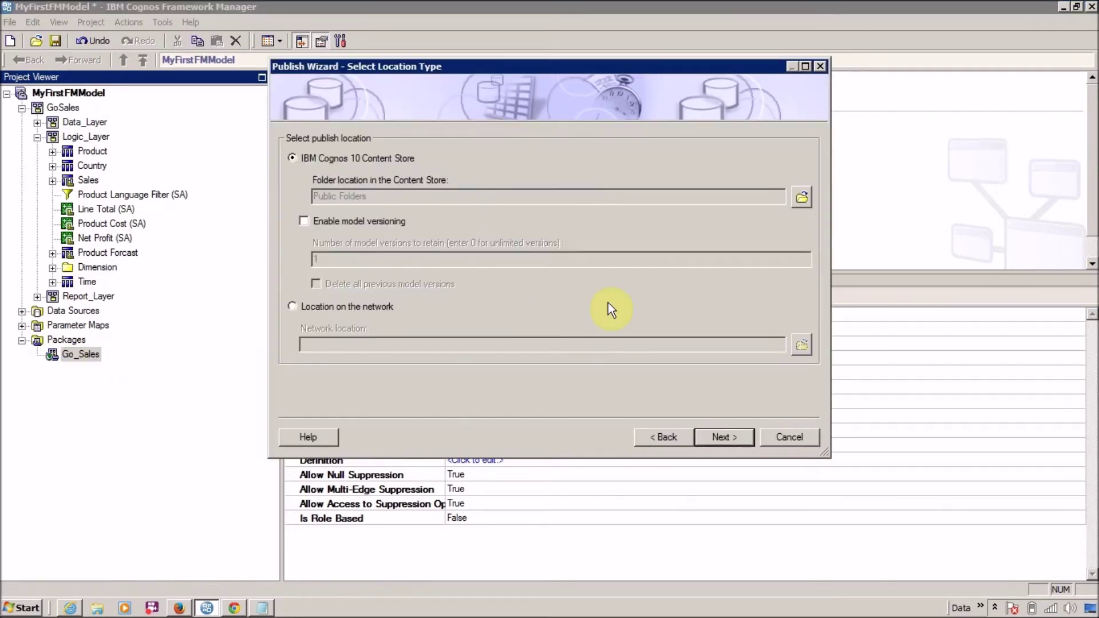
left_click(717, 436)
key("alt+Tab")
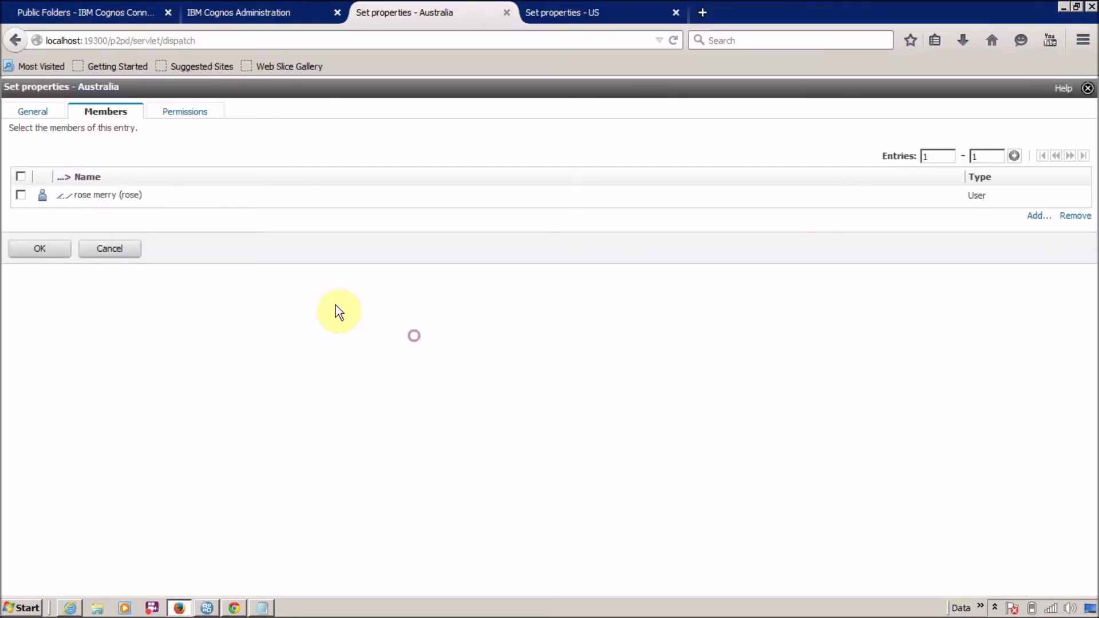
- Check the Cognos groups list and the Go_Sales public folder, then return to the Publish Wizard
left_click(228, 16)
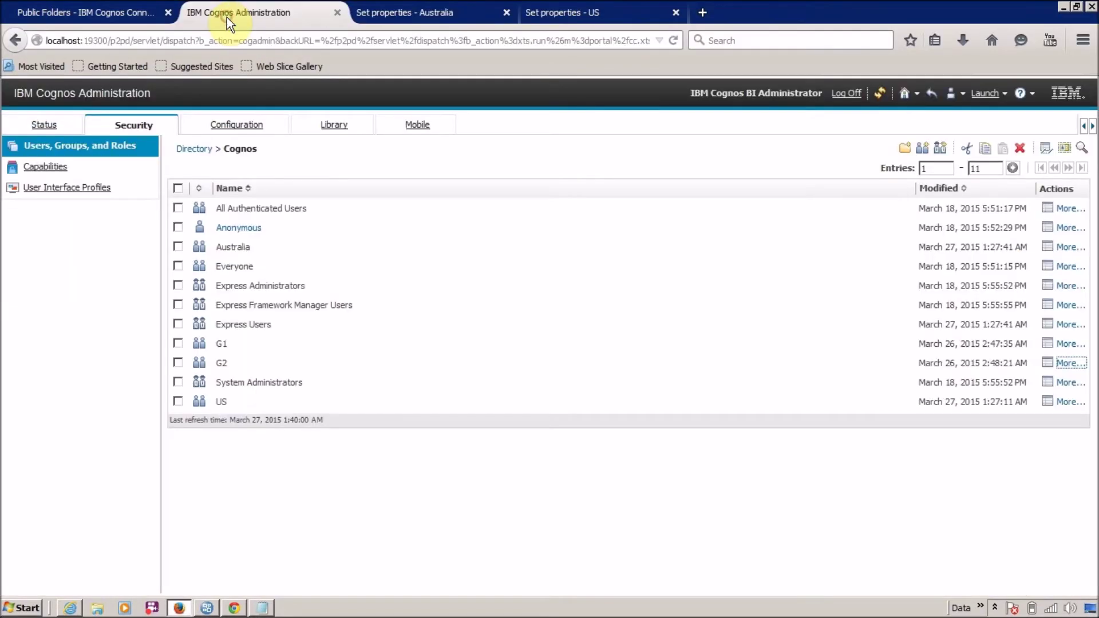
left_click(54, 16)
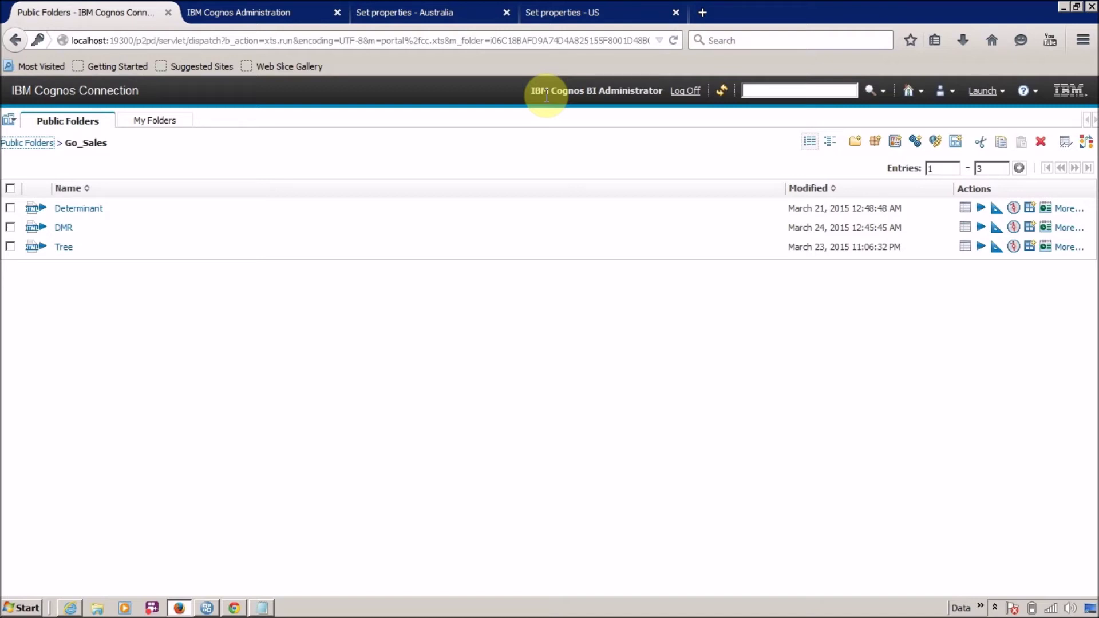
key("alt+Tab")
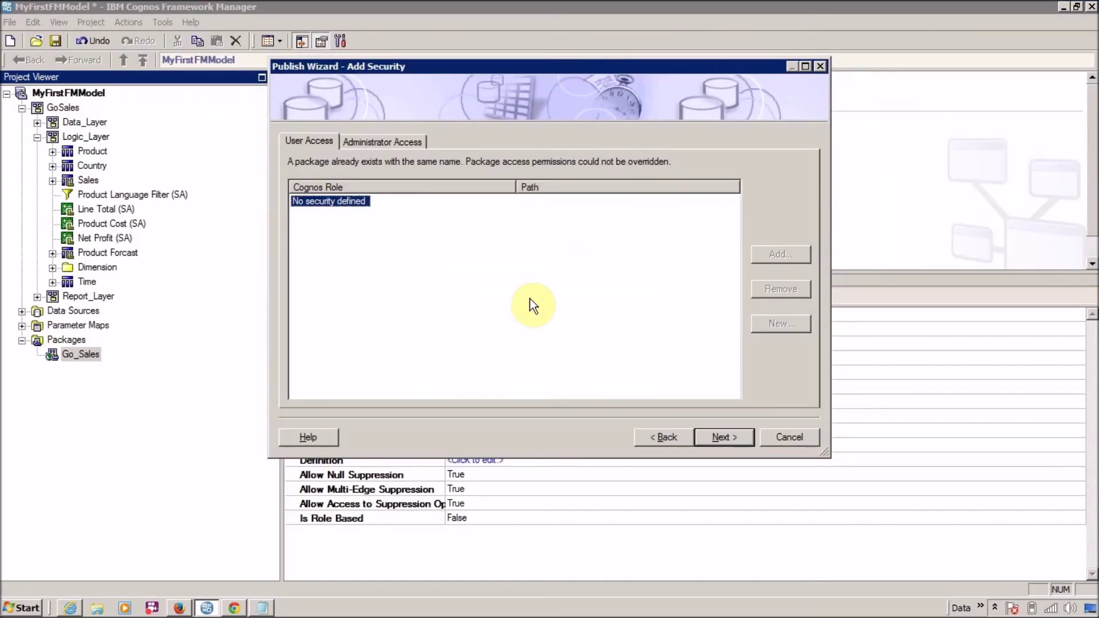
- Skip the security step, overwrite the existing Go_Sales package, and finish publishing
left_click(724, 437)
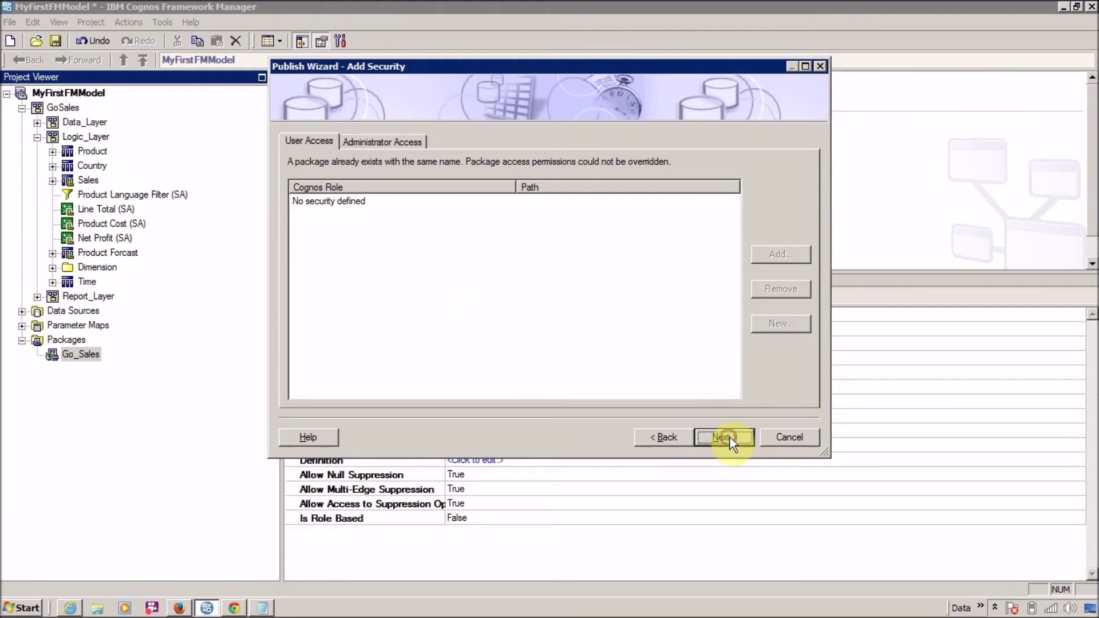
left_click(727, 437)
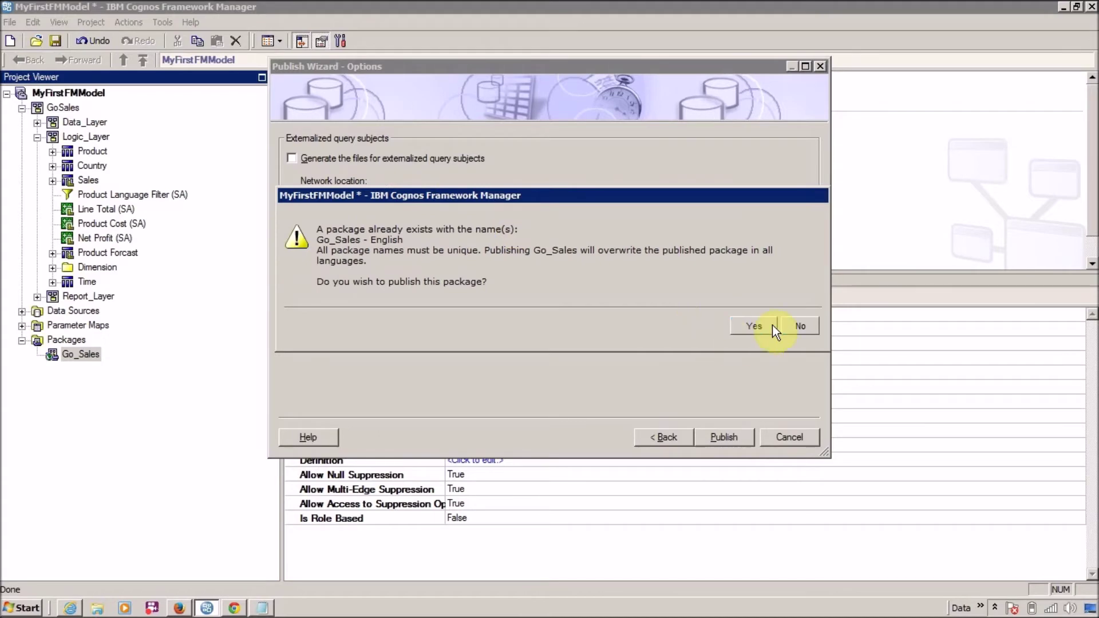
left_click(754, 326)
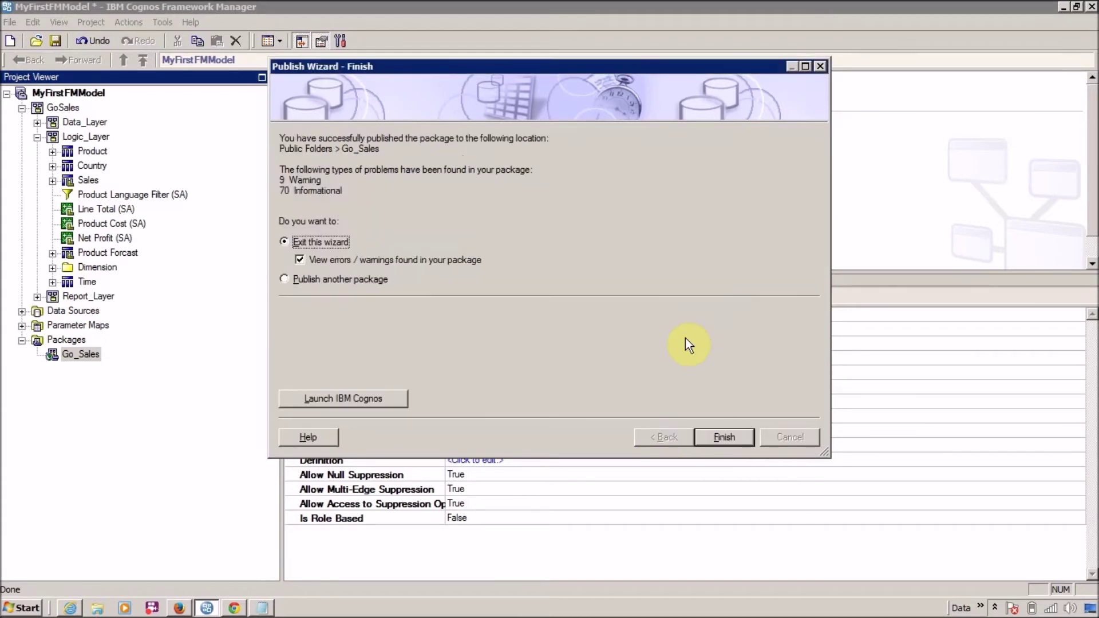
left_click(720, 435)
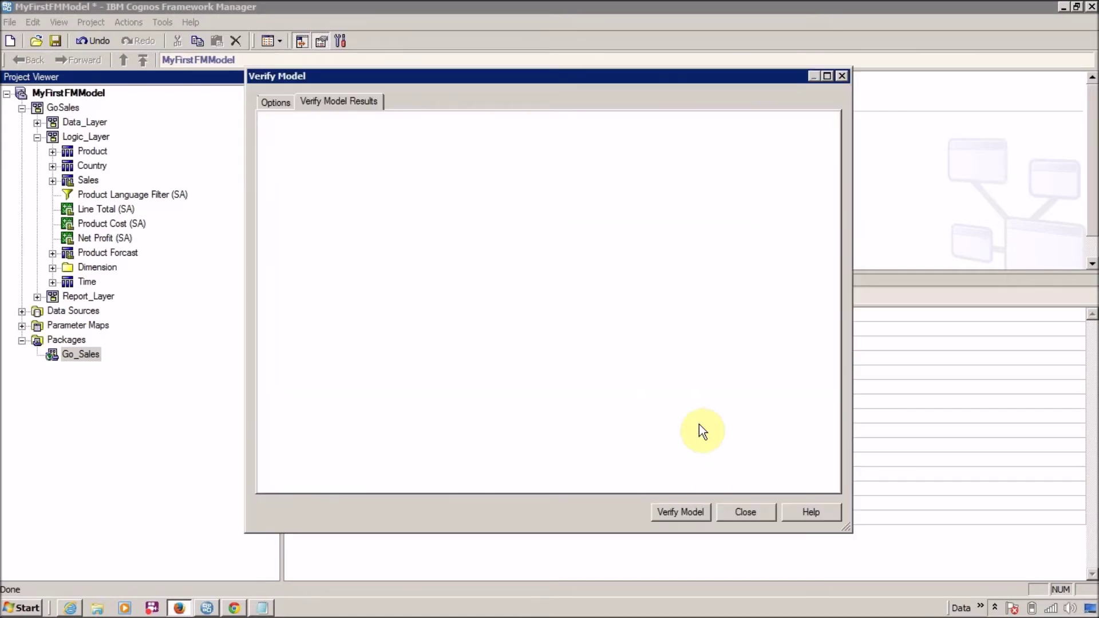
- Launch Report Studio from Public Folders > Go_Sales, maximize it, and return to the Verify Model results
key("alt+Tab")
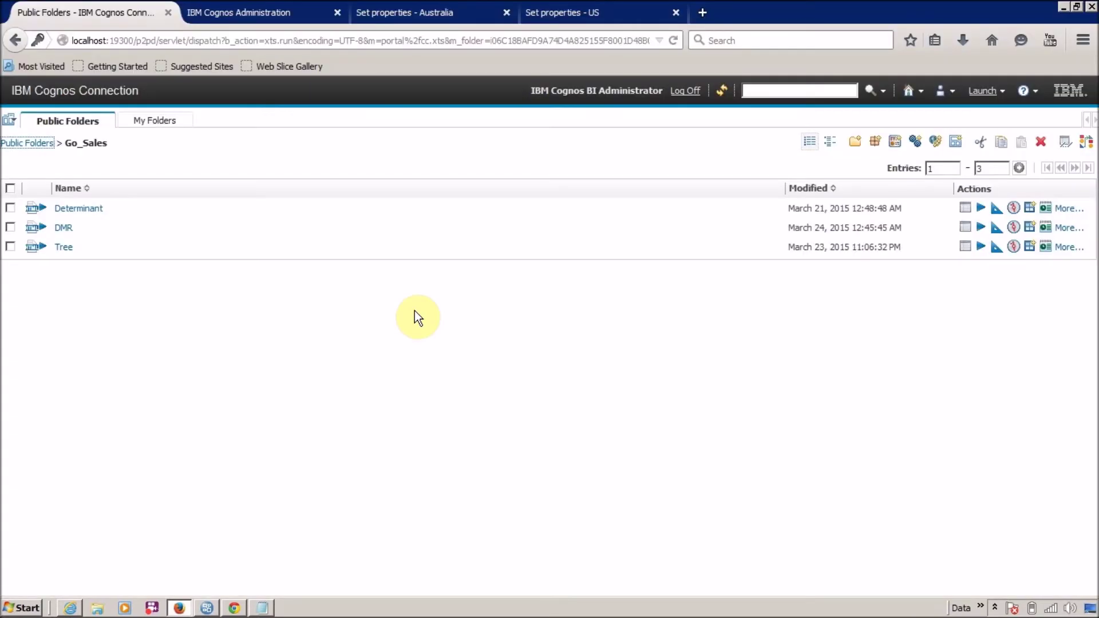
left_click(14, 143)
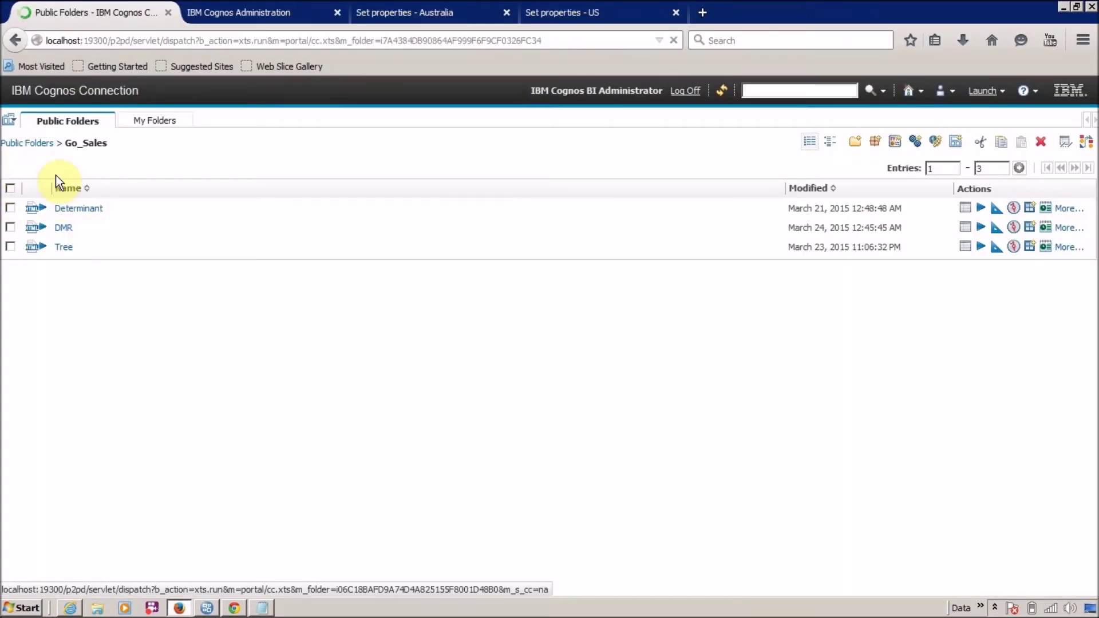
left_click(71, 209)
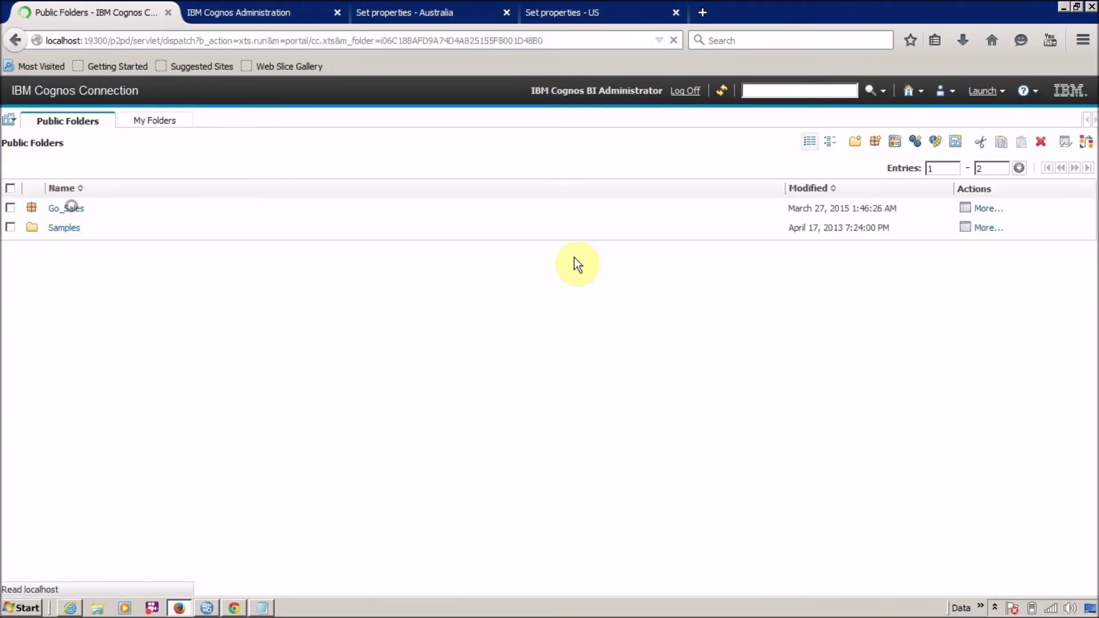
left_click(1005, 93)
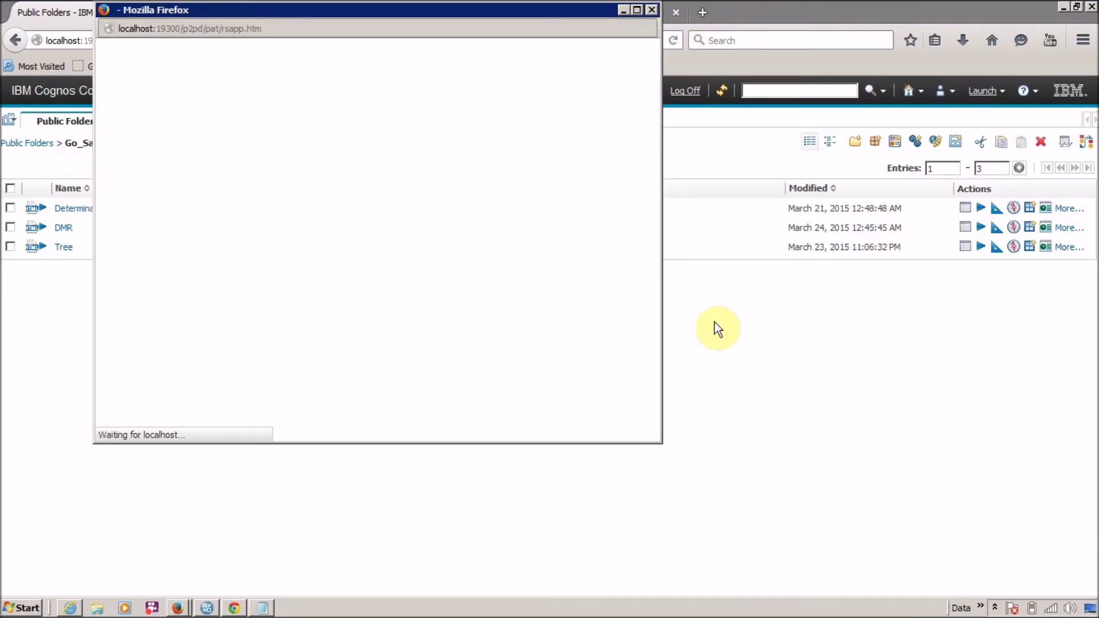
double_click(533, 16)
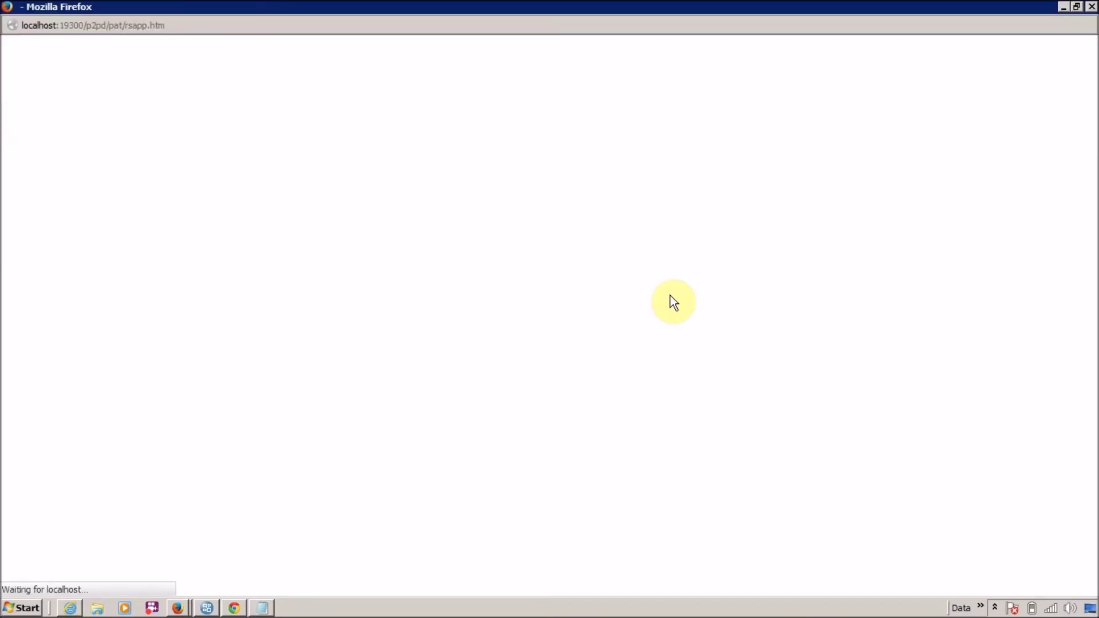
key("alt+Tab")
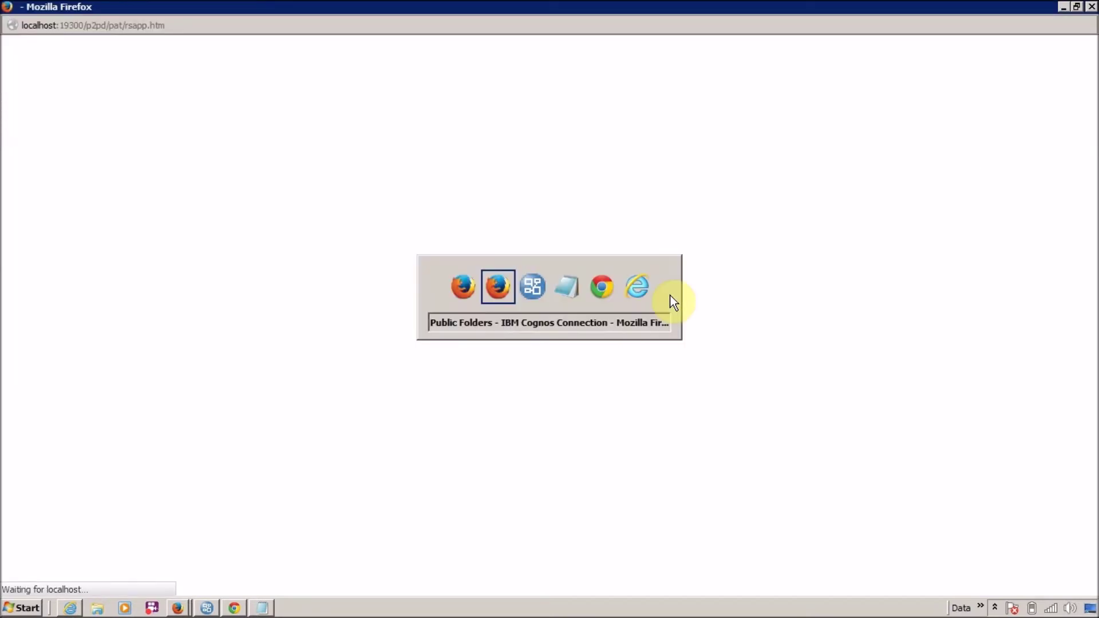
key("alt+Tab")
key("Tab")
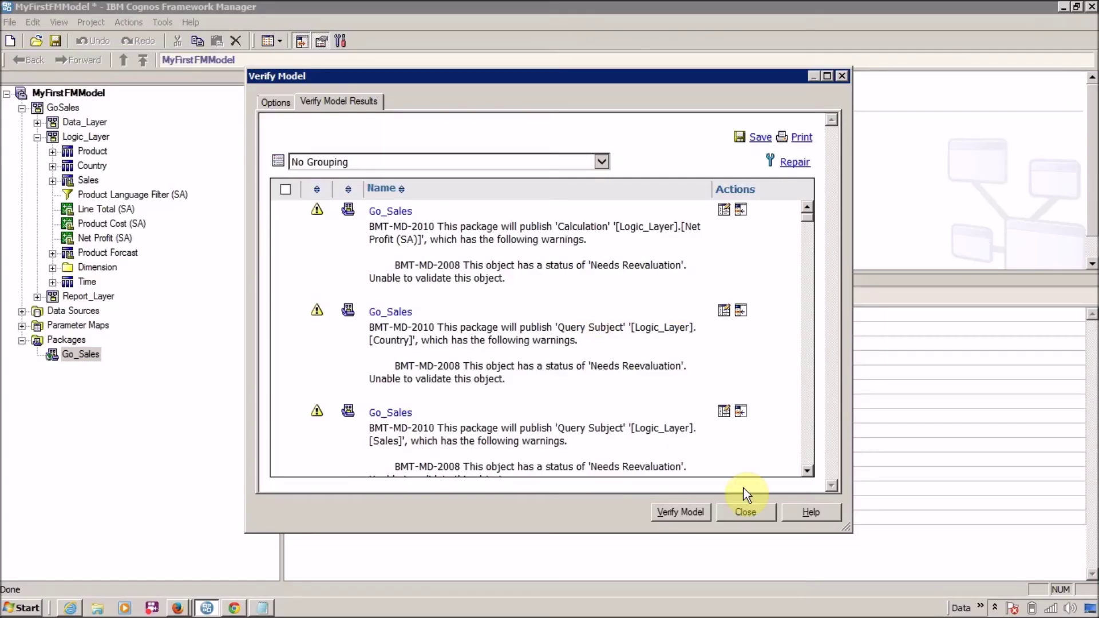
- Close the model verification results and expand the Country query subject under Logic_Layer
left_click(744, 511)
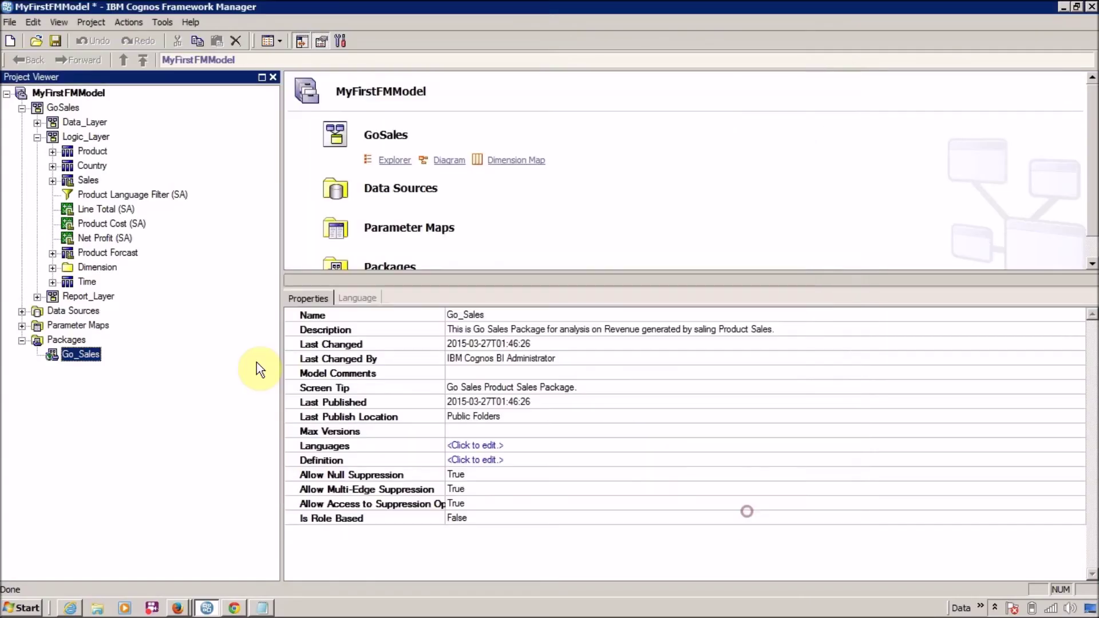
left_click(87, 166)
left_click(52, 166)
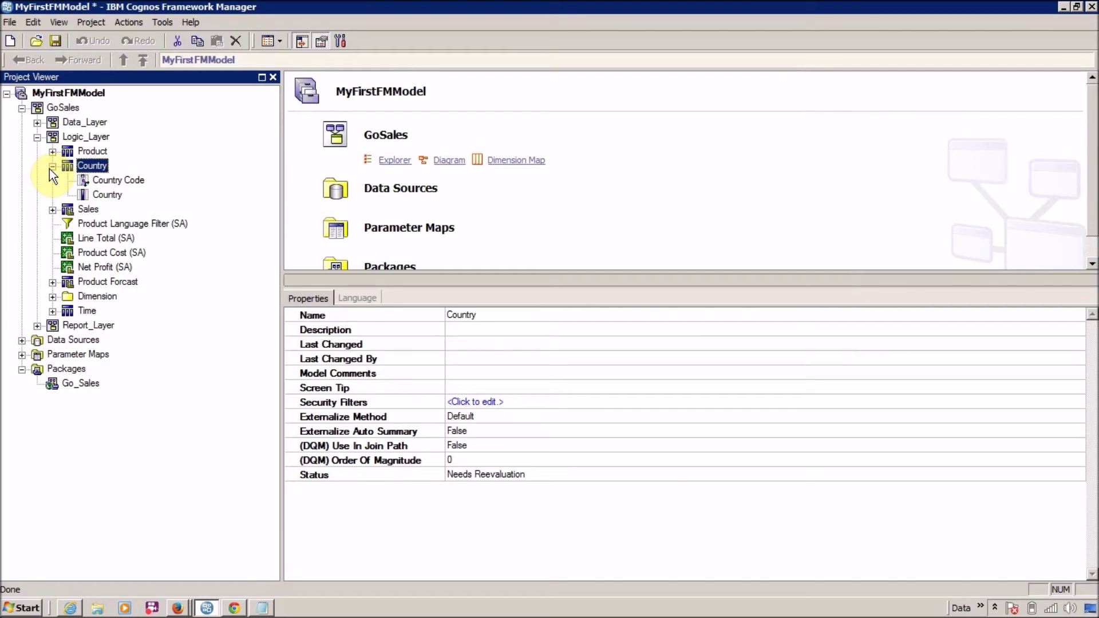
left_click(52, 167)
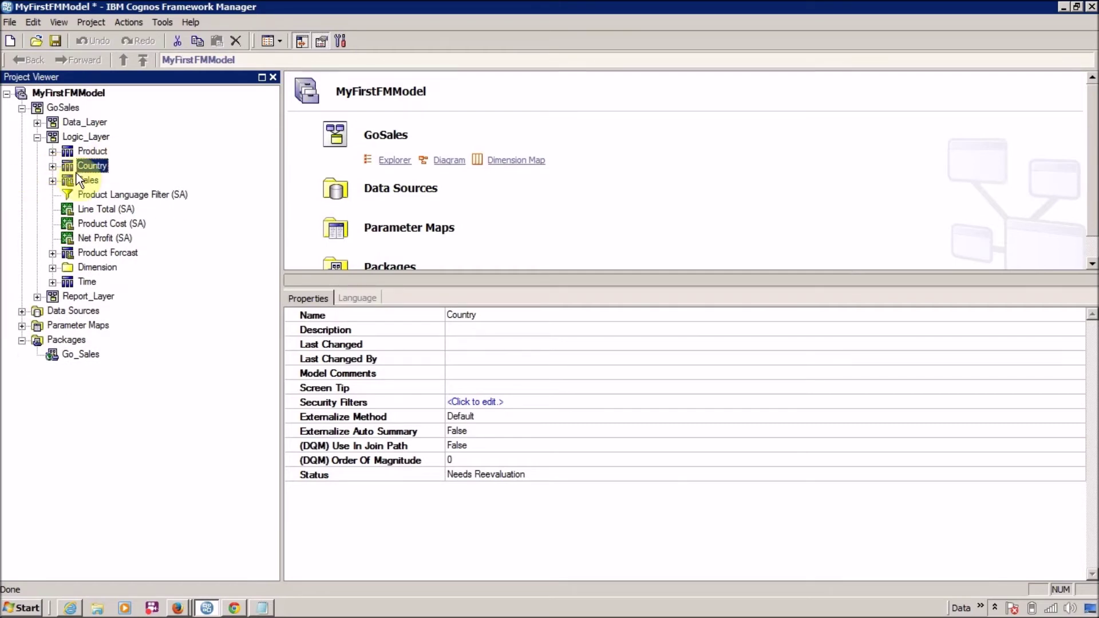
left_click(53, 166)
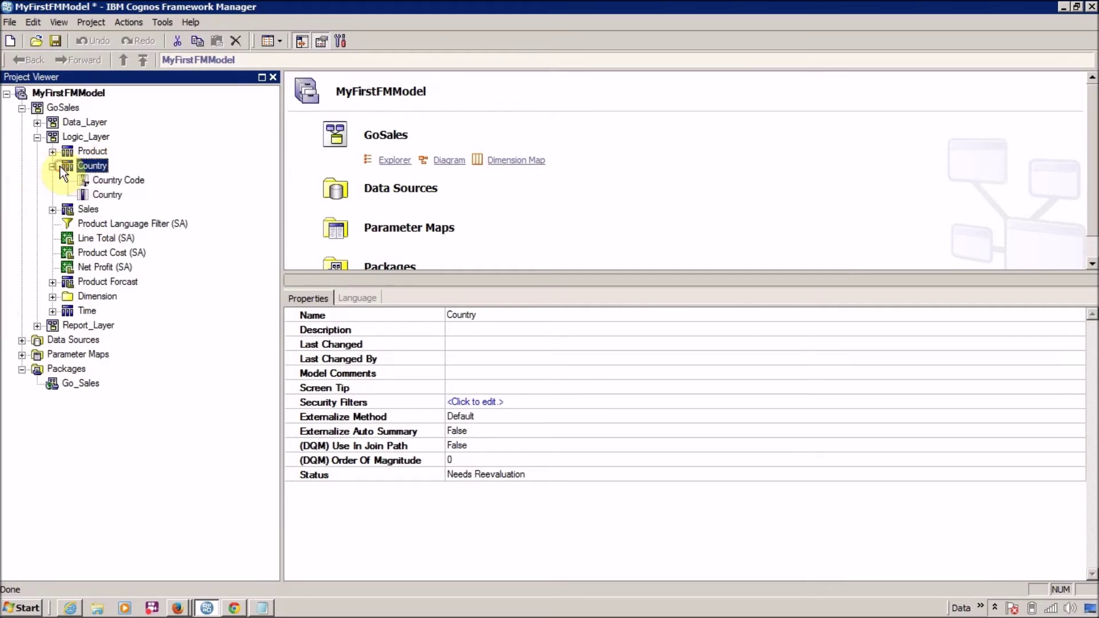
- Review the properties of the Country Code and Country items, then collapse Country
left_click(90, 184)
left_click(92, 198)
key("alt+Tab")
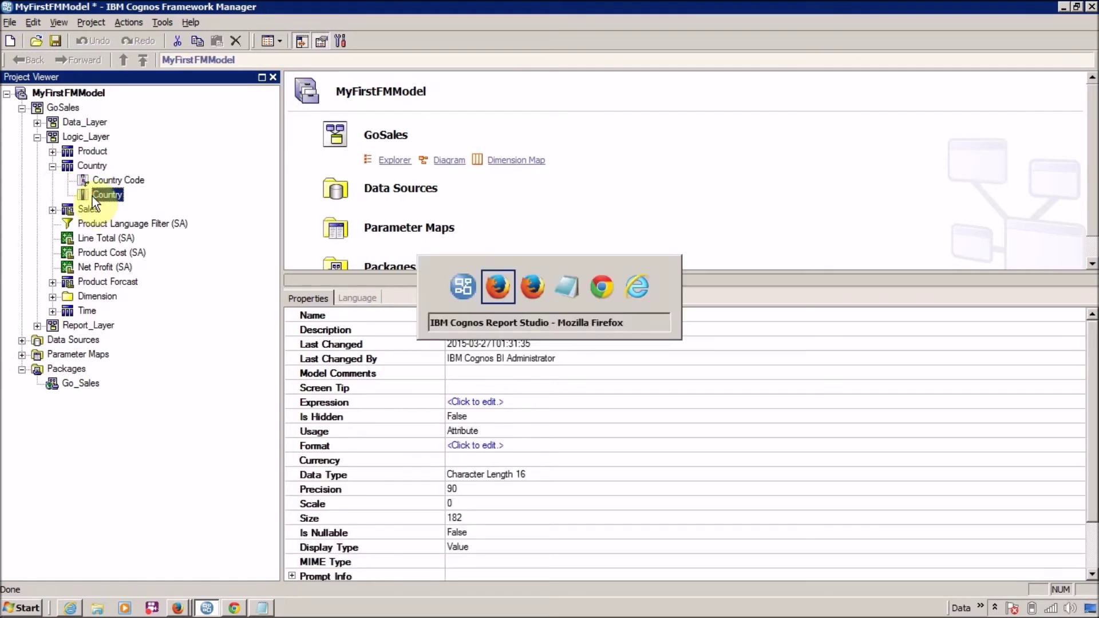
key("Escape")
key("alt+Tab")
key("alt+Tab")
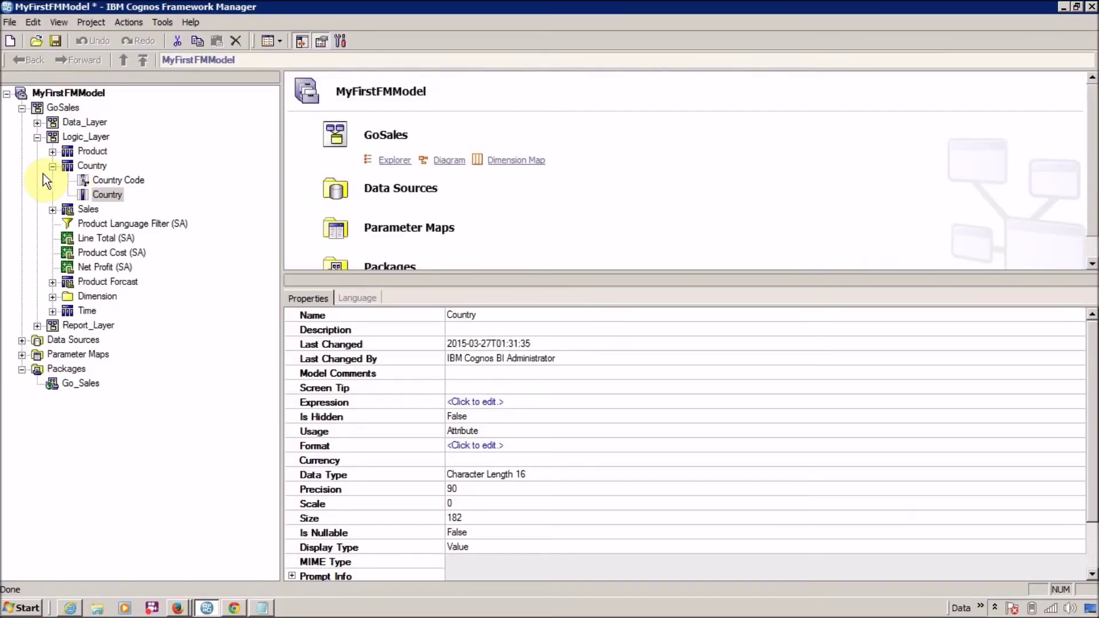
left_click(52, 166)
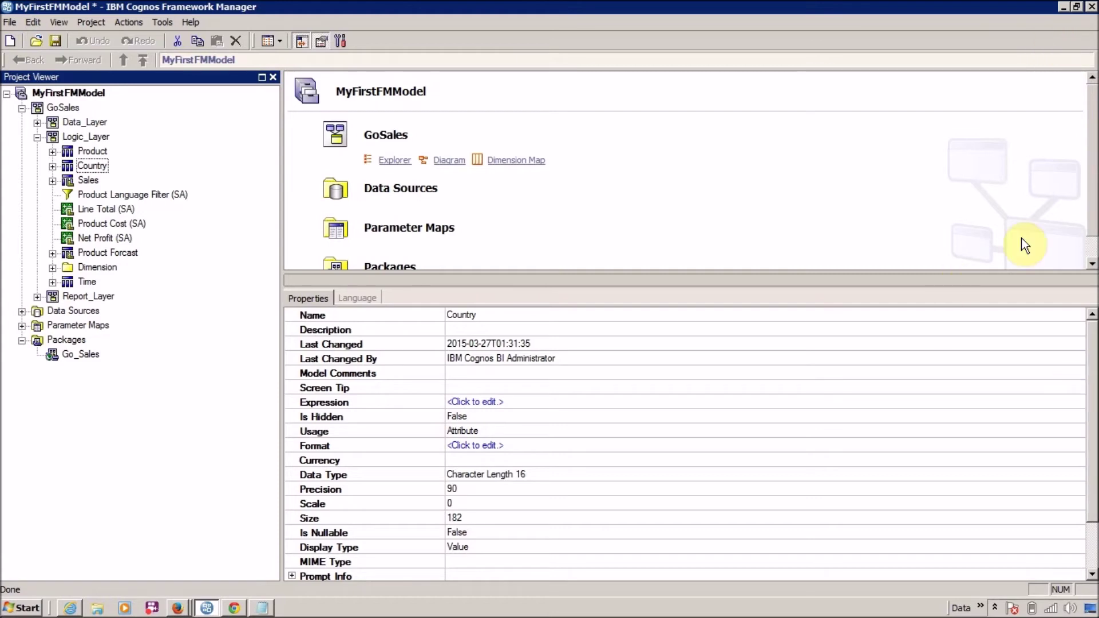
key("alt+Tab")
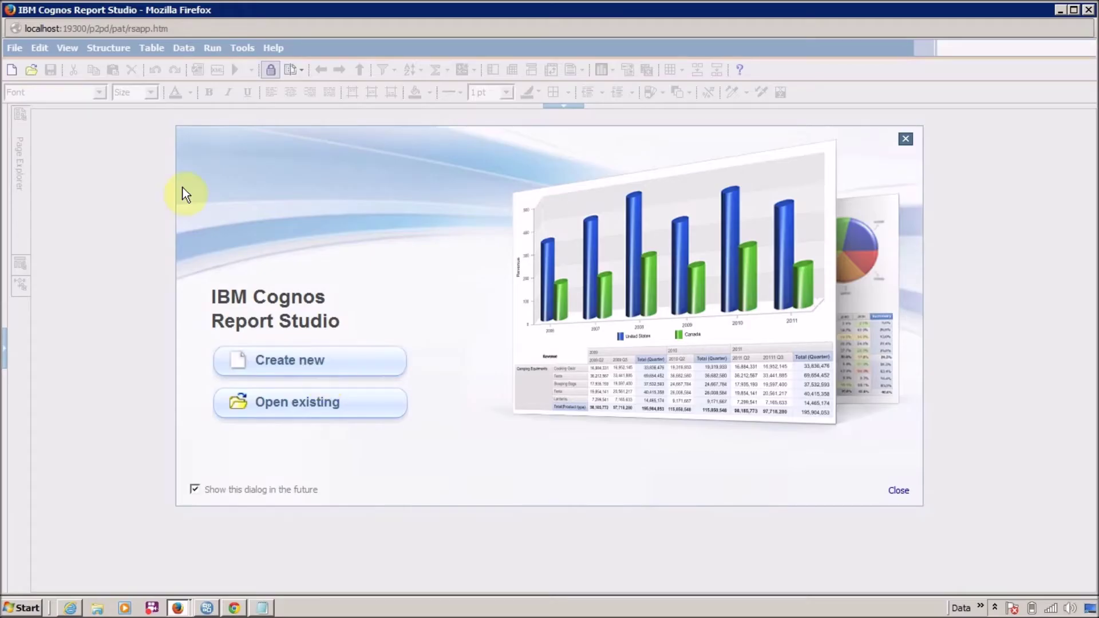
- Create a new blank report on Go_Sales and expand Report_Layer in the source tree
left_click(258, 360)
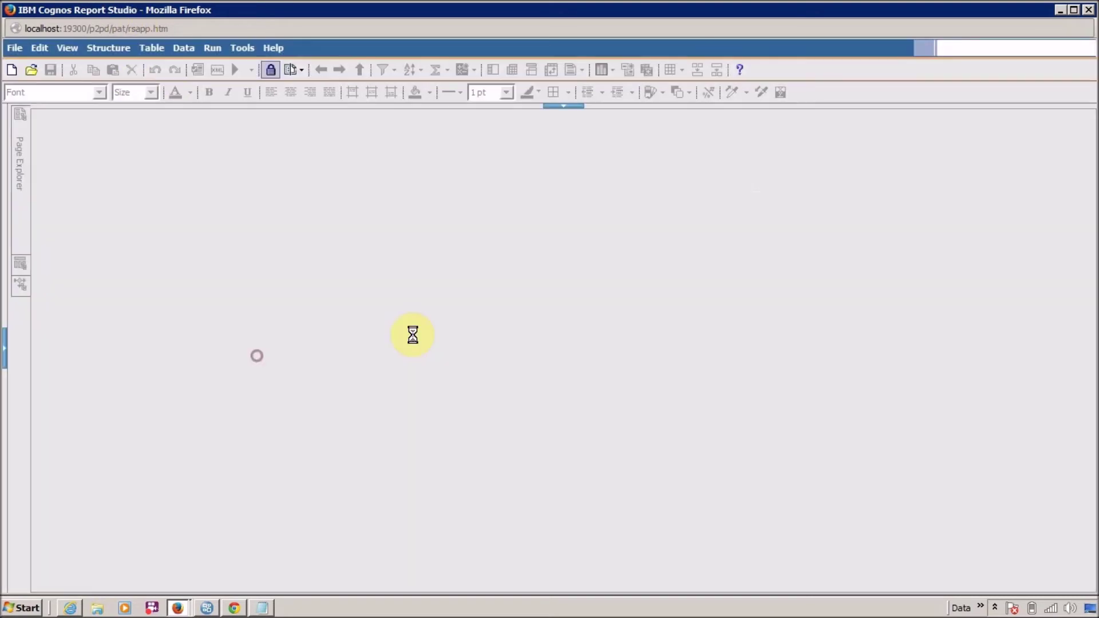
left_click(414, 274)
left_click(610, 422)
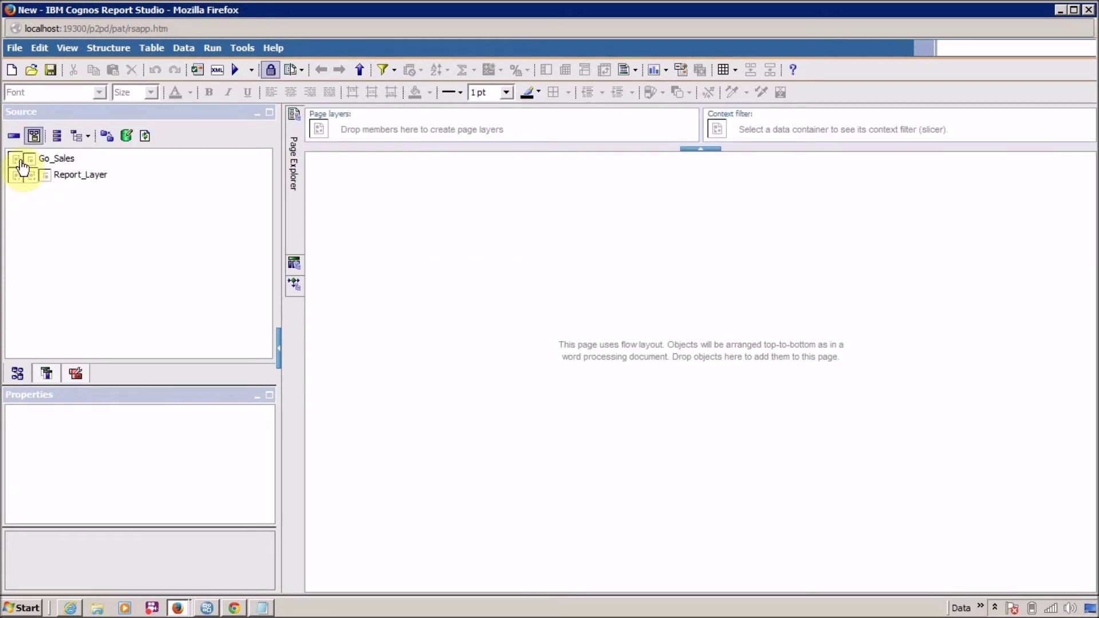
left_click(30, 175)
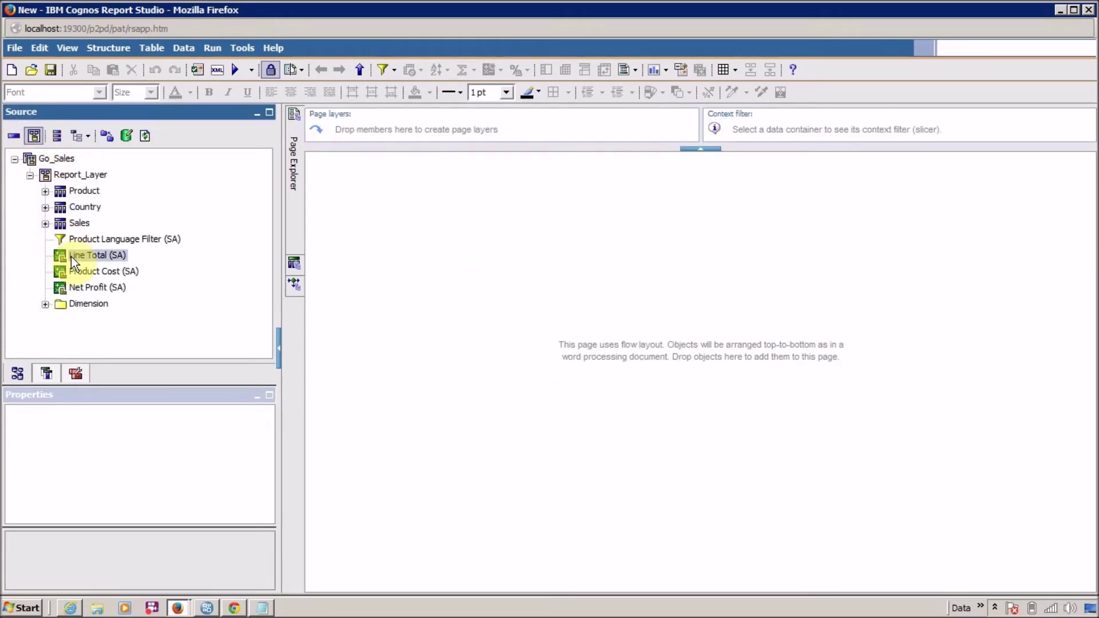
- Expand Sales and Country, then drag Country and Net Profit onto the page as a list
left_click(46, 225)
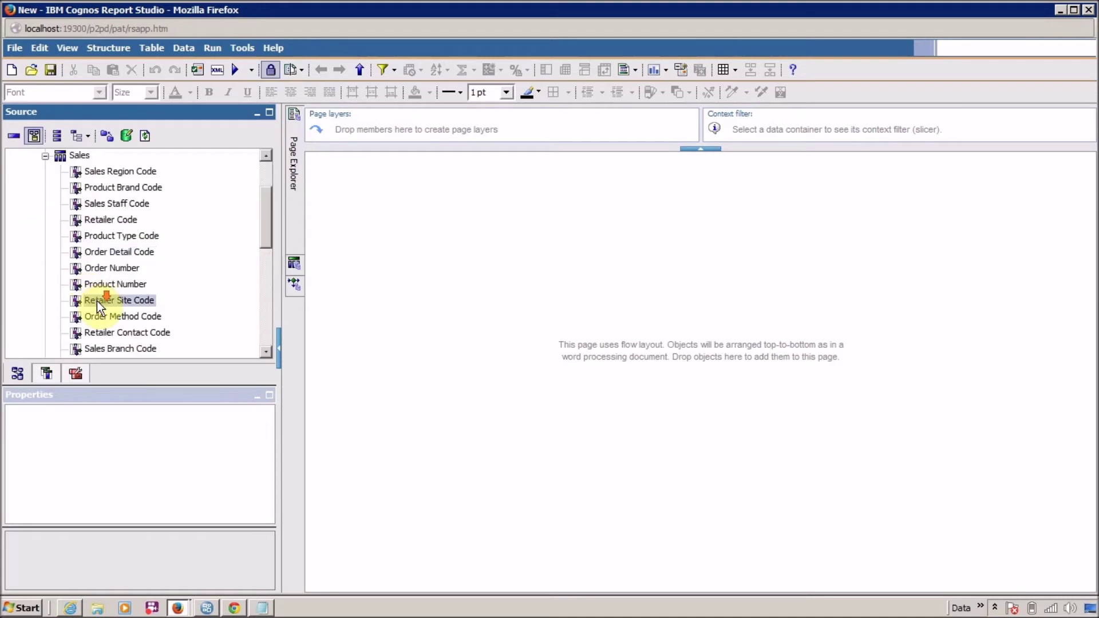
scroll(98, 309, "down", 3)
scroll(98, 309, "up", 6)
left_click(45, 208)
scroll(124, 281, "down", 4)
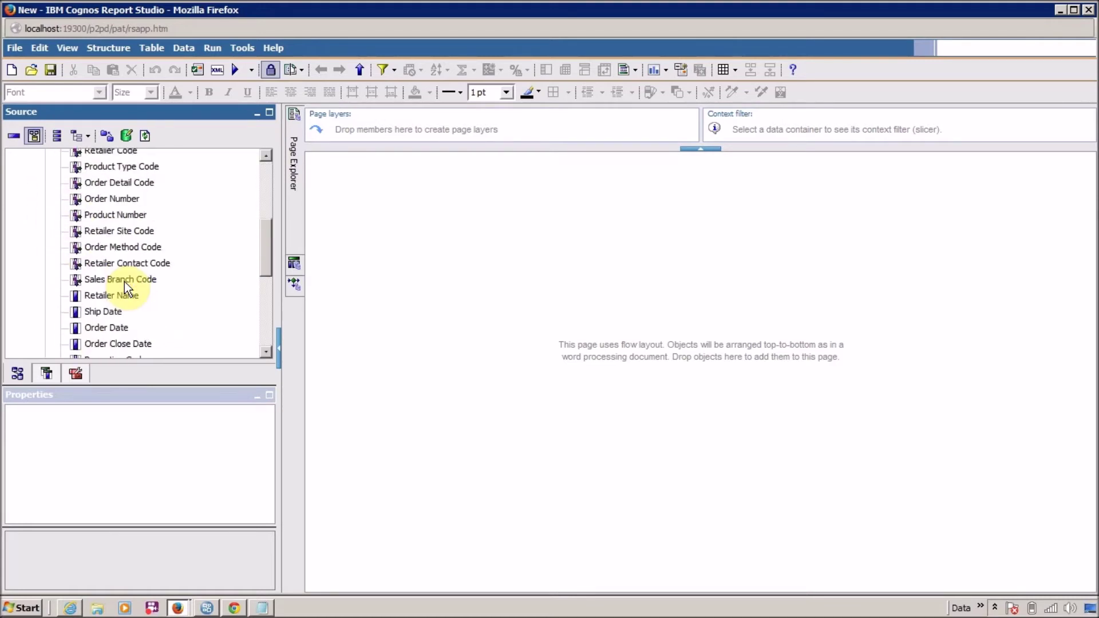
scroll(124, 281, "down", 2)
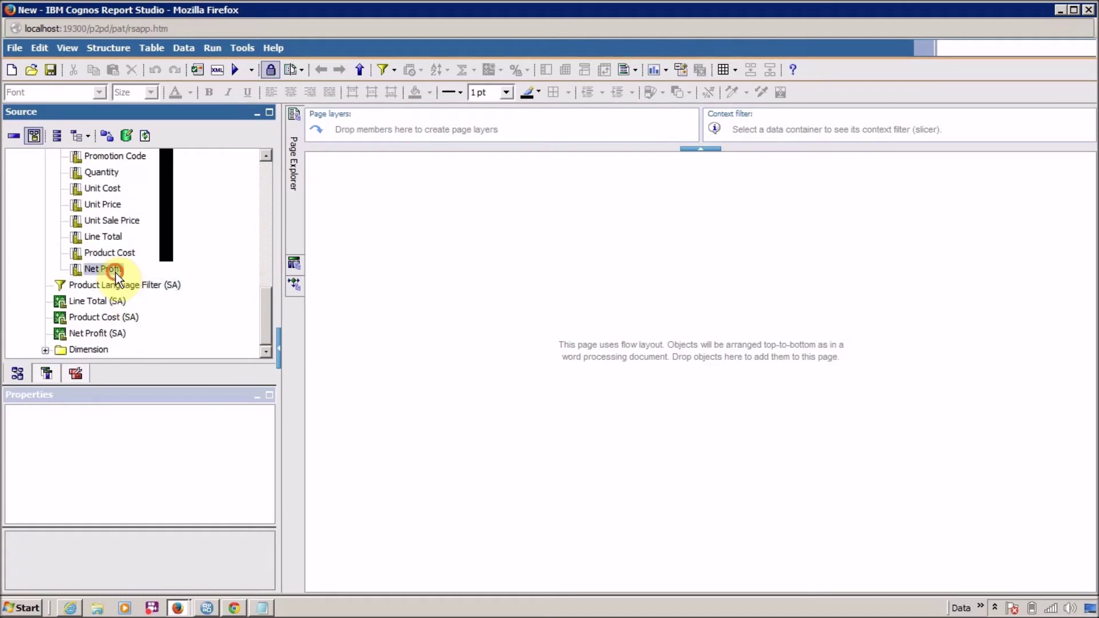
scroll(116, 273, "up", 5)
scroll(119, 279, "up", 3)
left_click_drag(103, 237, 452, 218)
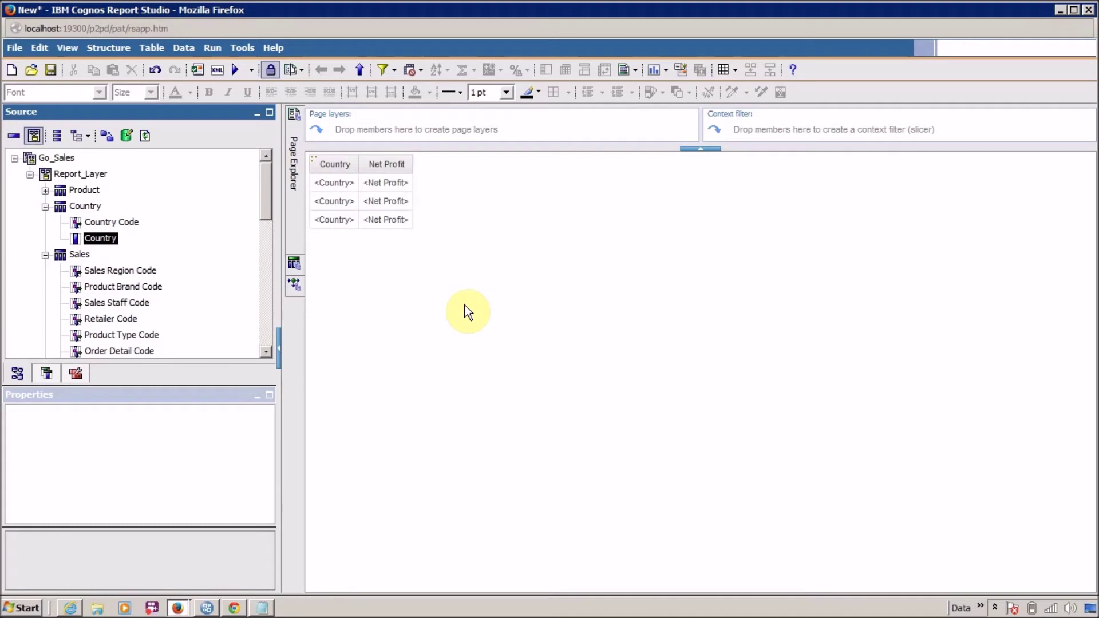
- Run the report and confirm Cognos Viewer shows Net Profit for all 20 countries
left_click(240, 69)
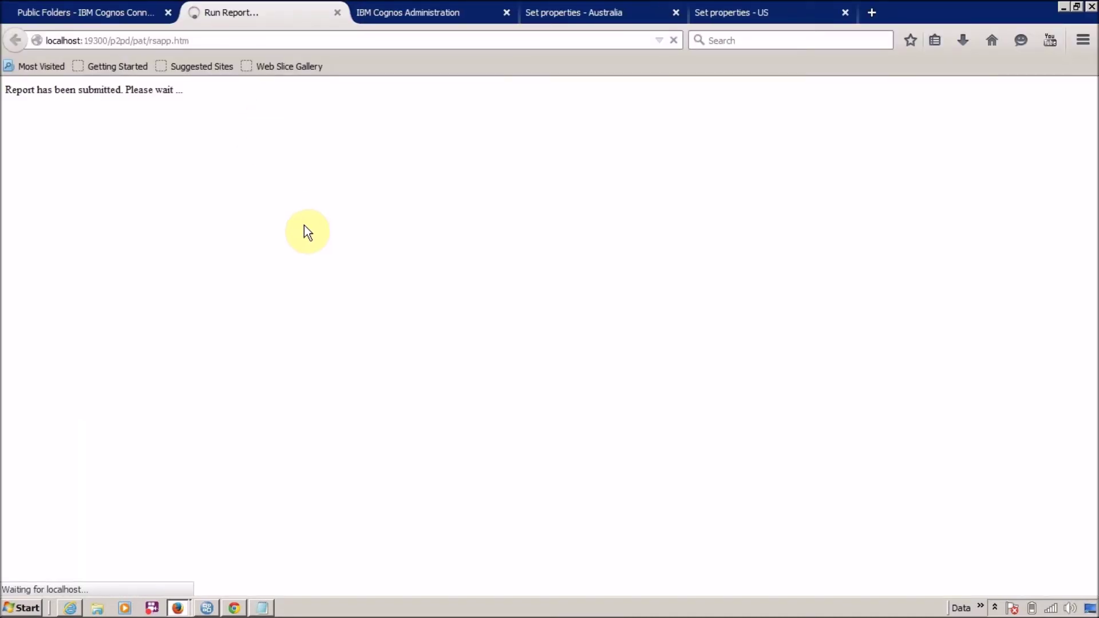
left_click(423, 13)
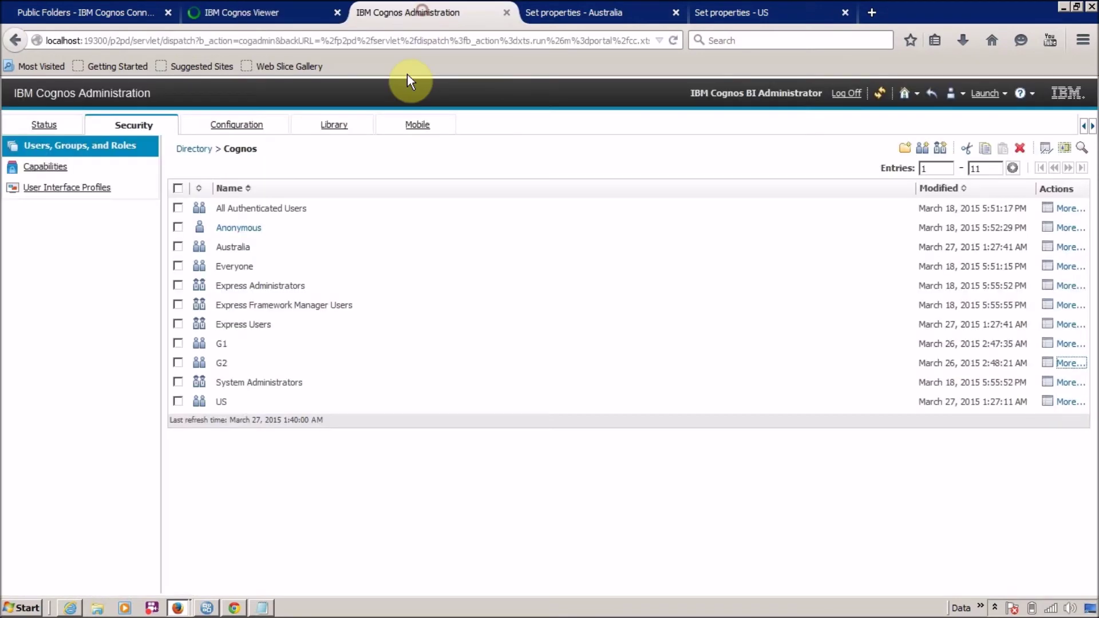
left_click(77, 16)
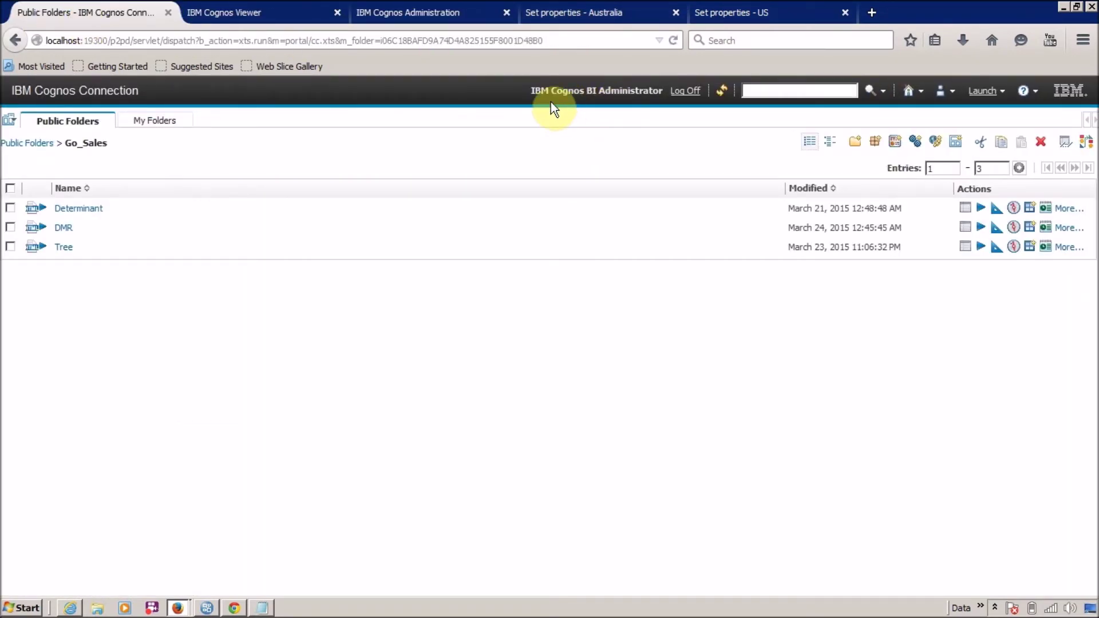
left_click(221, 15)
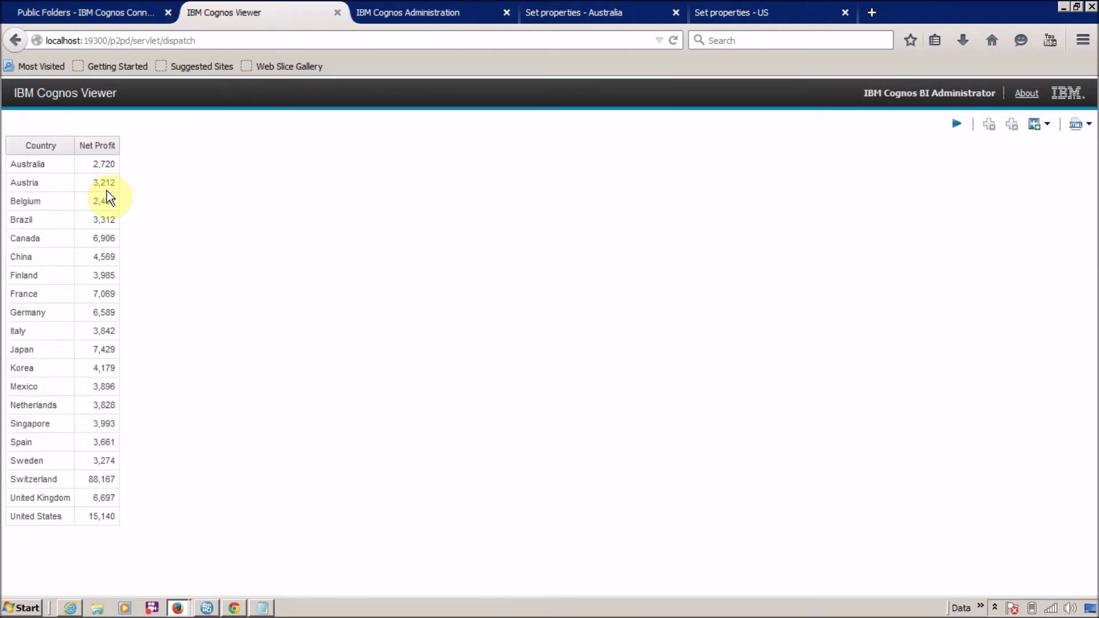
left_click_drag(14, 167, 102, 522)
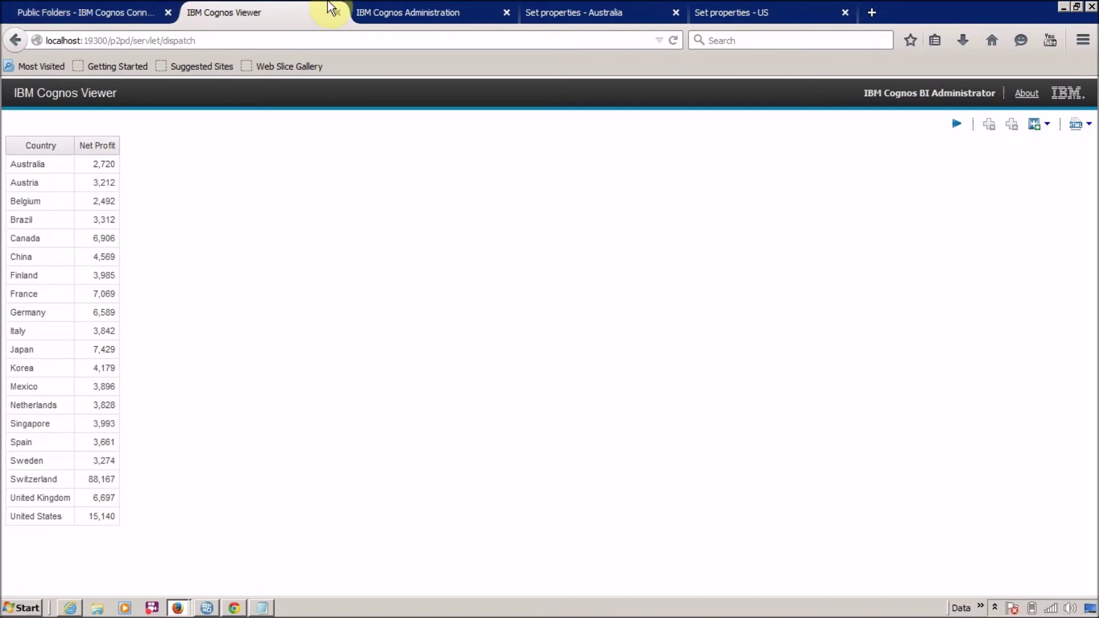
left_click(94, 12)
key("alt+Tab")
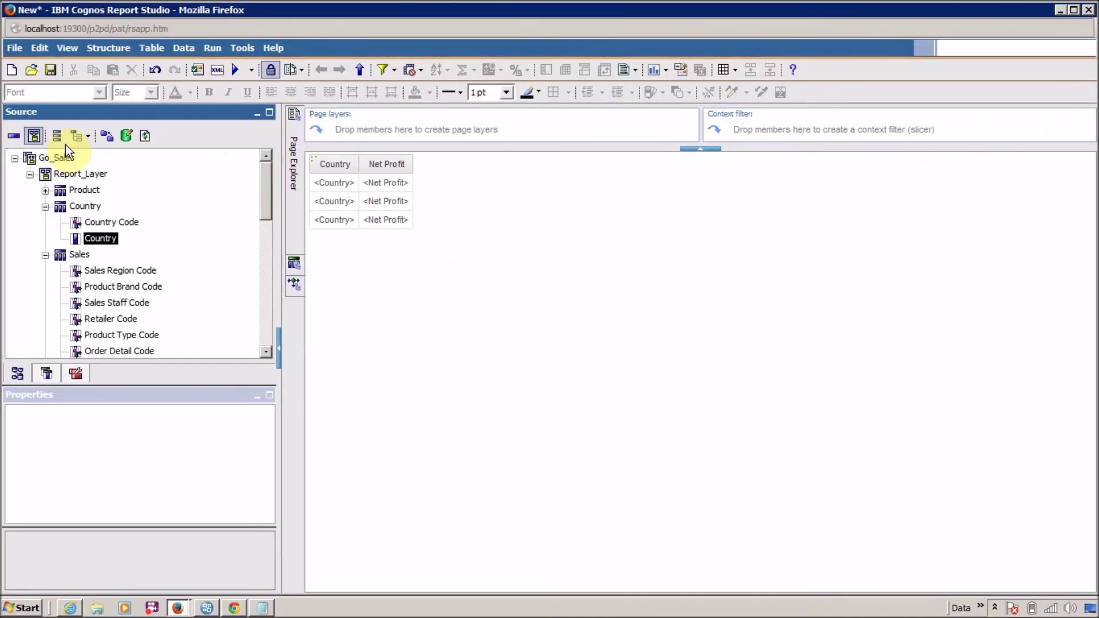
- Save the report as 'Data Security' in the Go_Sales folder
left_click(49, 70)
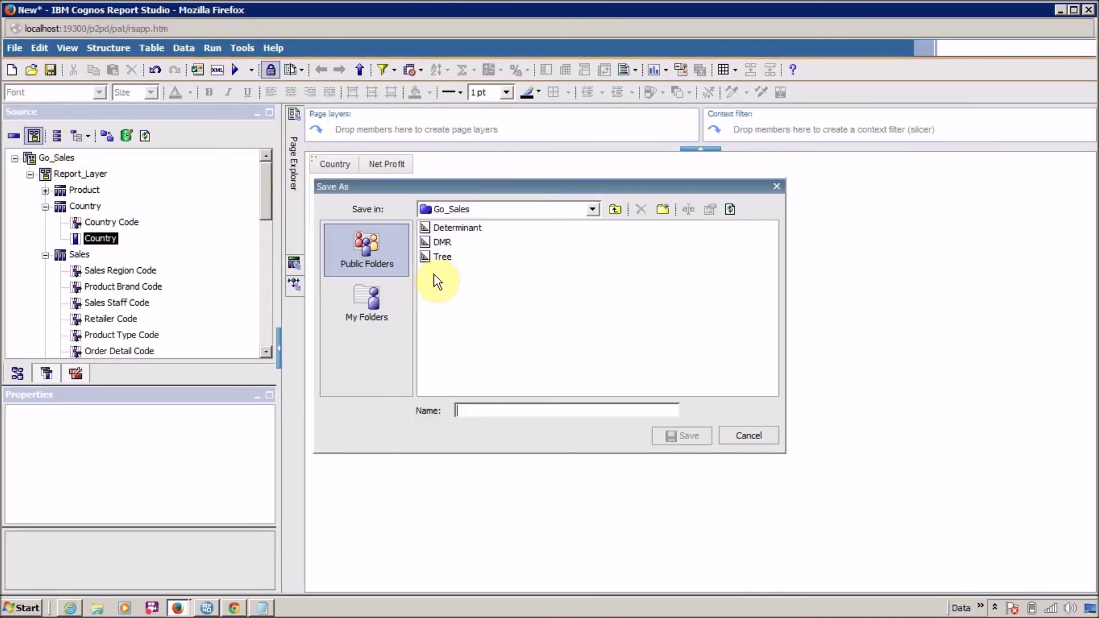
type("Data Secu")
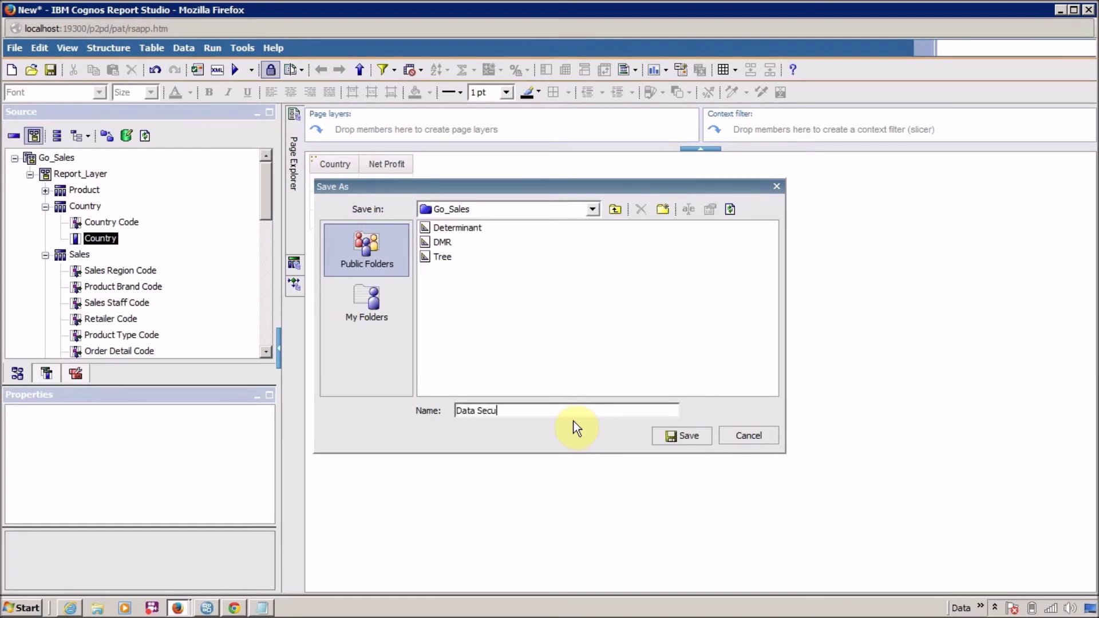
type("rity")
left_click(677, 435)
key("alt+Tab")
key("alt+Tab")
key("alt+shift+Tab")
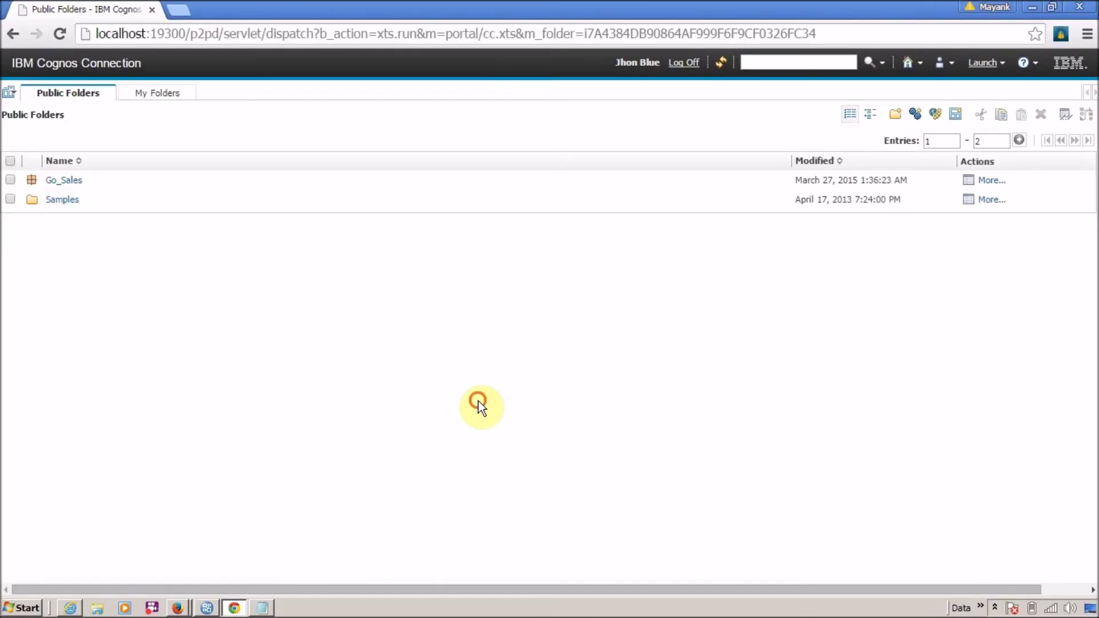
- Run Data Security from Go_Sales and confirm only United States appears, with net profit 15,140
left_click(55, 180)
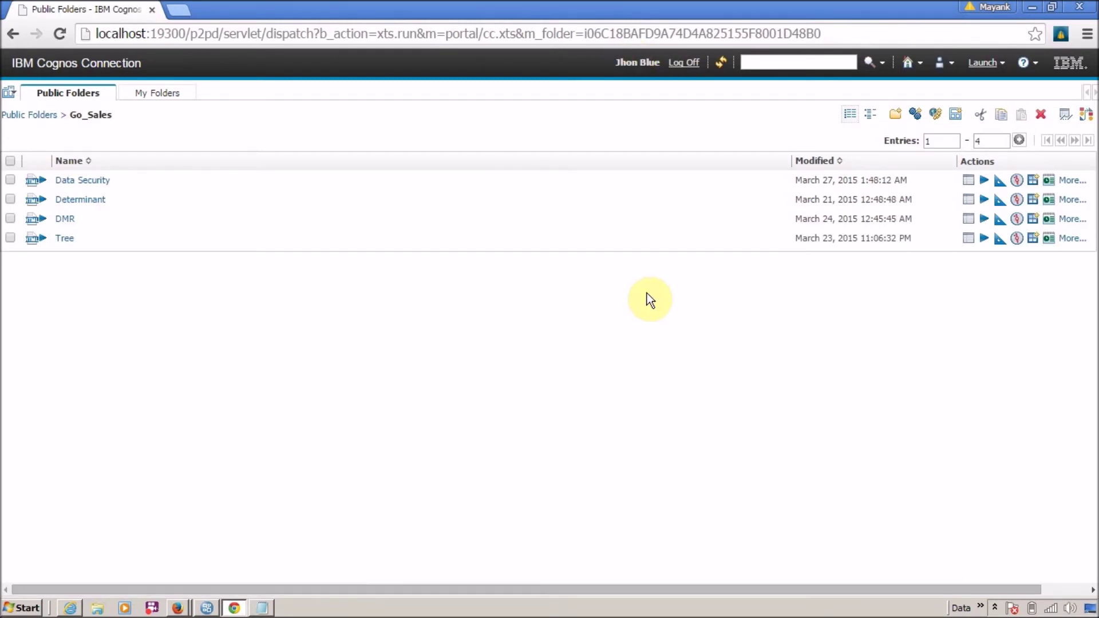
left_click(102, 180)
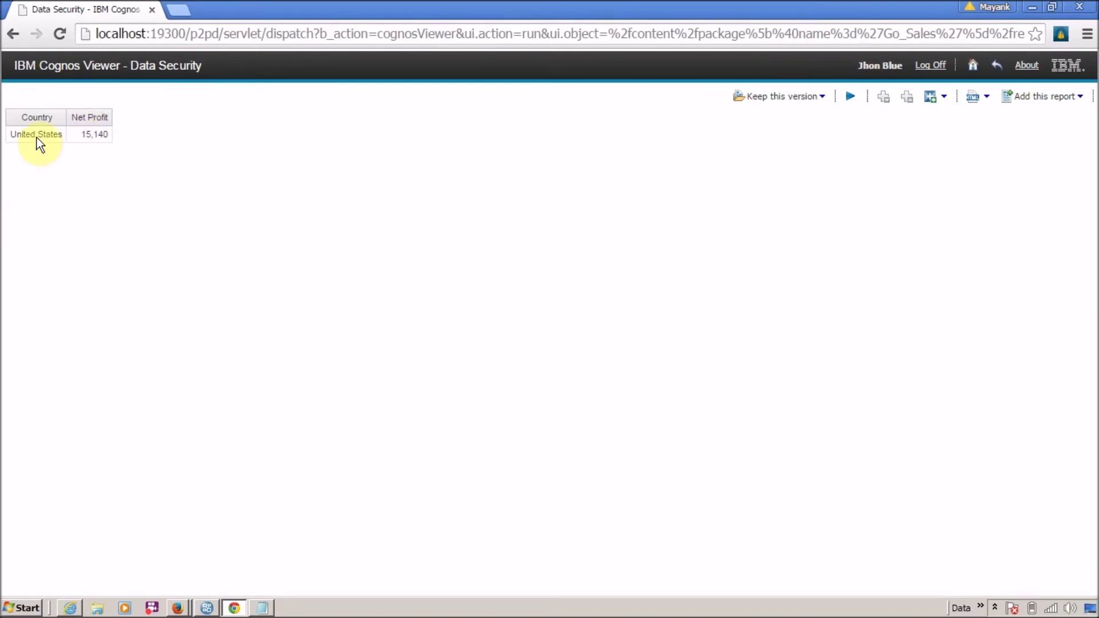
left_click_drag(13, 133, 111, 129)
key("alt+Tab")
key("alt+Tab")
key("alt+Tab")
key("alt+Tab")
key("alt+Tab")
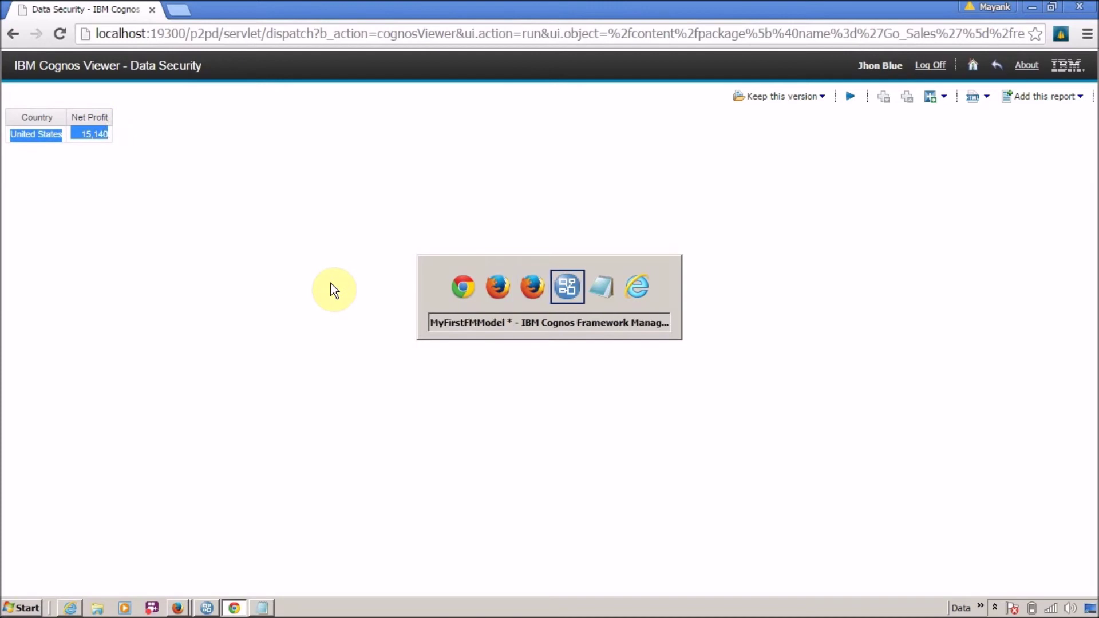
- Run Data Security from Go_Sales as the second user, which shows only Australia at 2,720
left_click(56, 171)
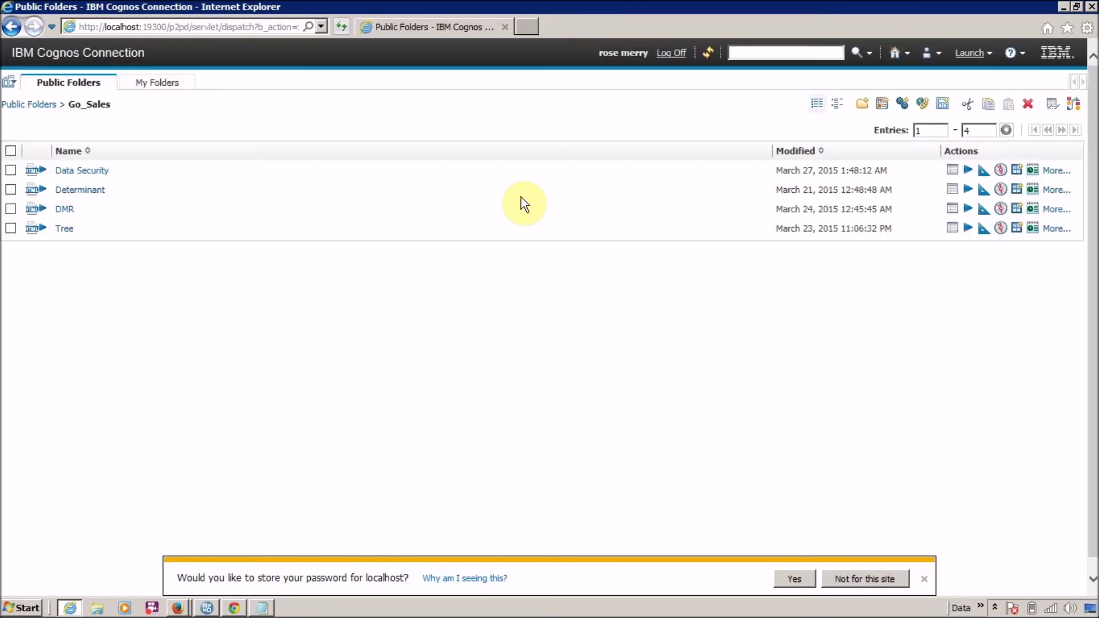
left_click(75, 171)
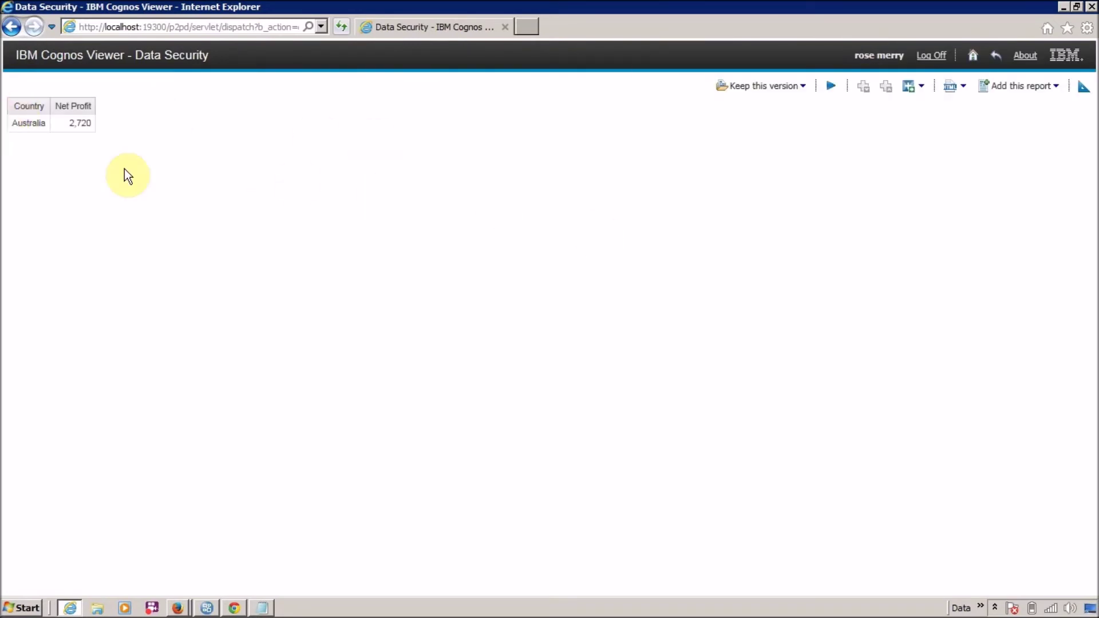
left_click(29, 123)
- Compare the Australia result against the United States window, then return to Public Folders
key("alt+Tab")
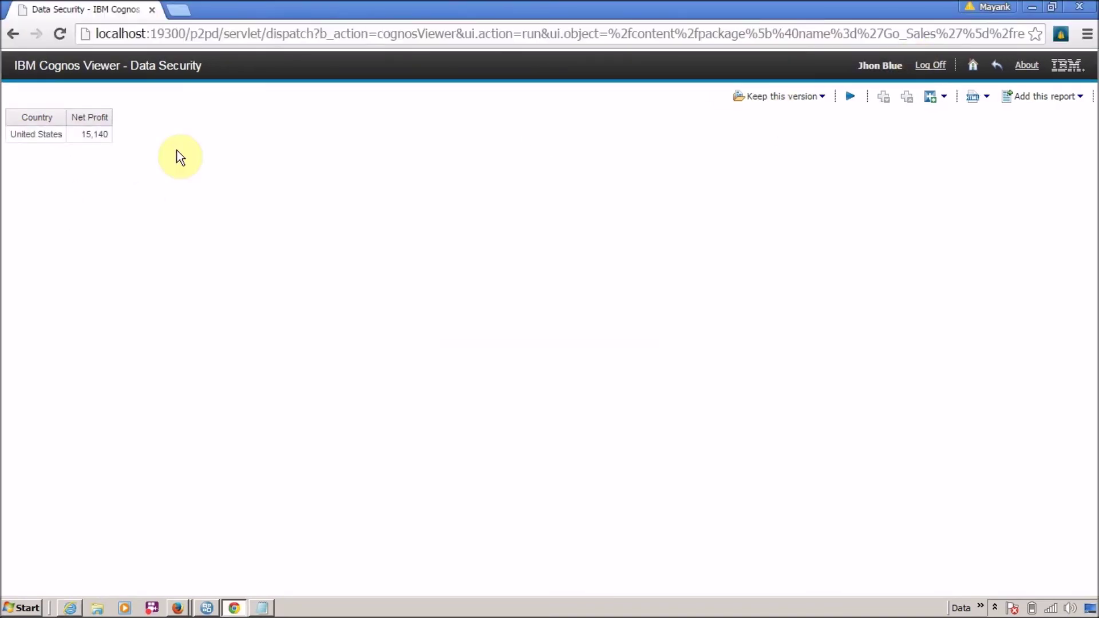
left_click(31, 137)
key("alt+Tab")
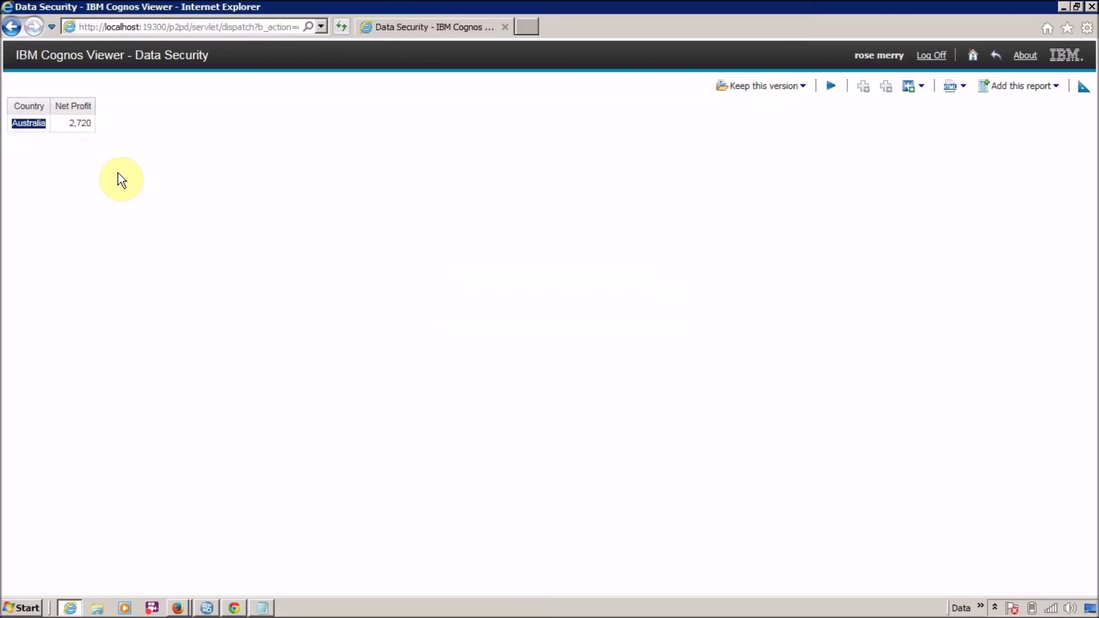
left_click(84, 233)
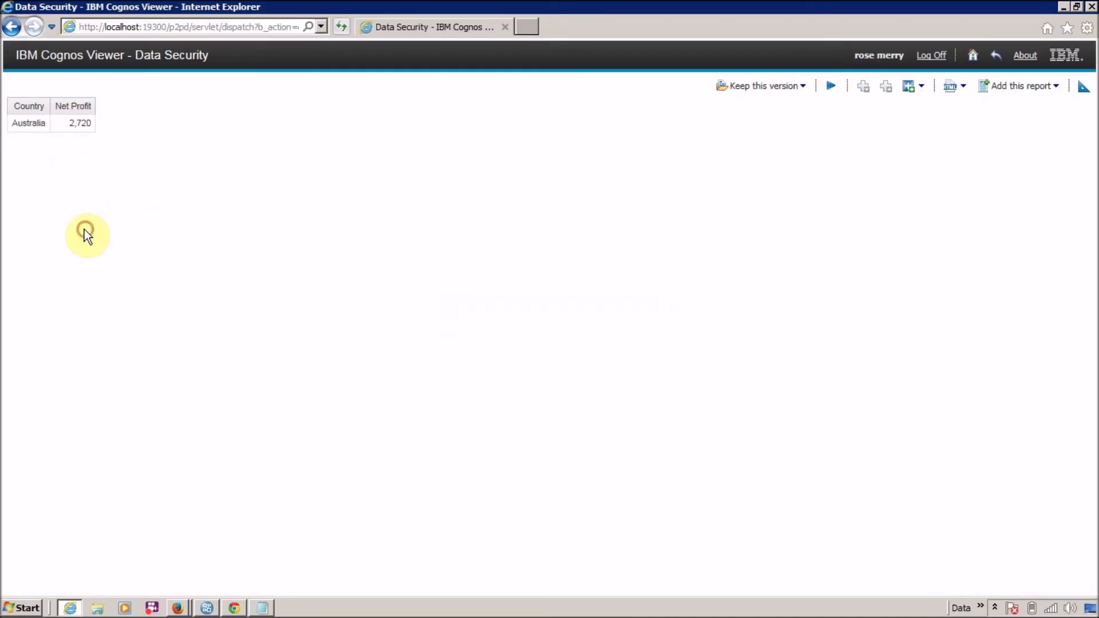
left_click(20, 124)
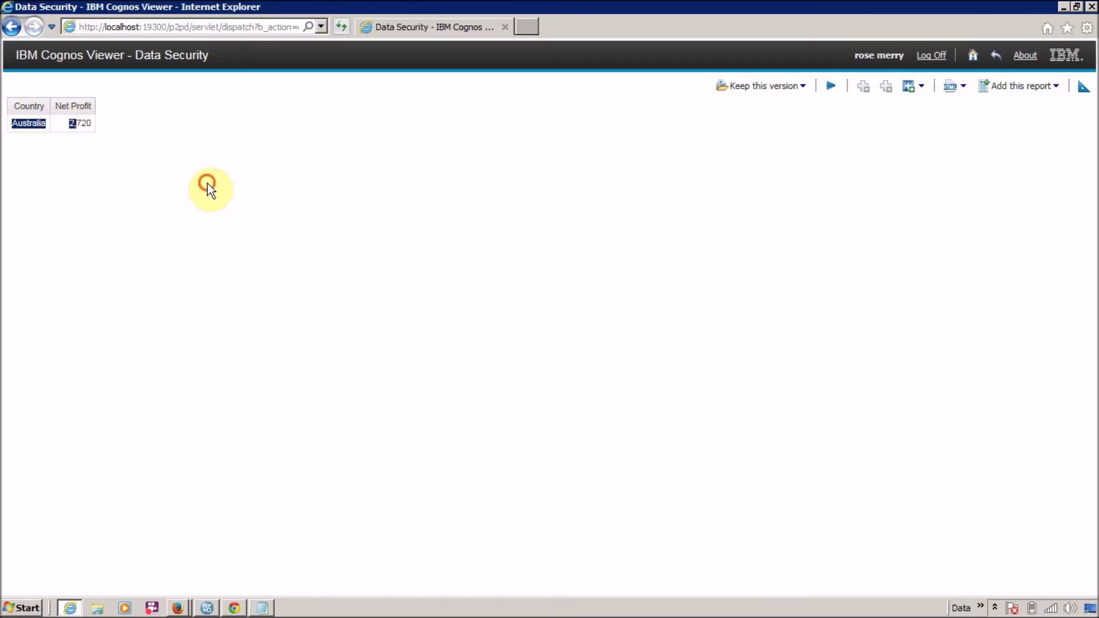
key("alt+Tab")
key("alt+Tab")
key("alt+Tab")
key("alt+Tab")
key("alt+Tab")
left_click(46, 141)
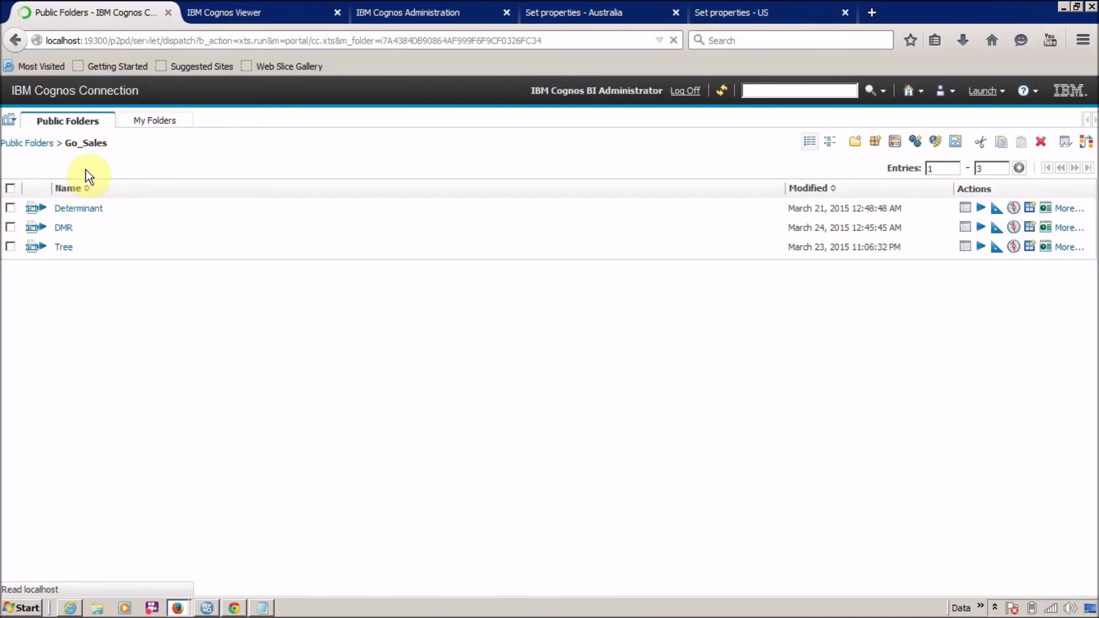
- Run Data Security from Go_Sales as administrator and review net profit for all 20 countries
left_click(76, 211)
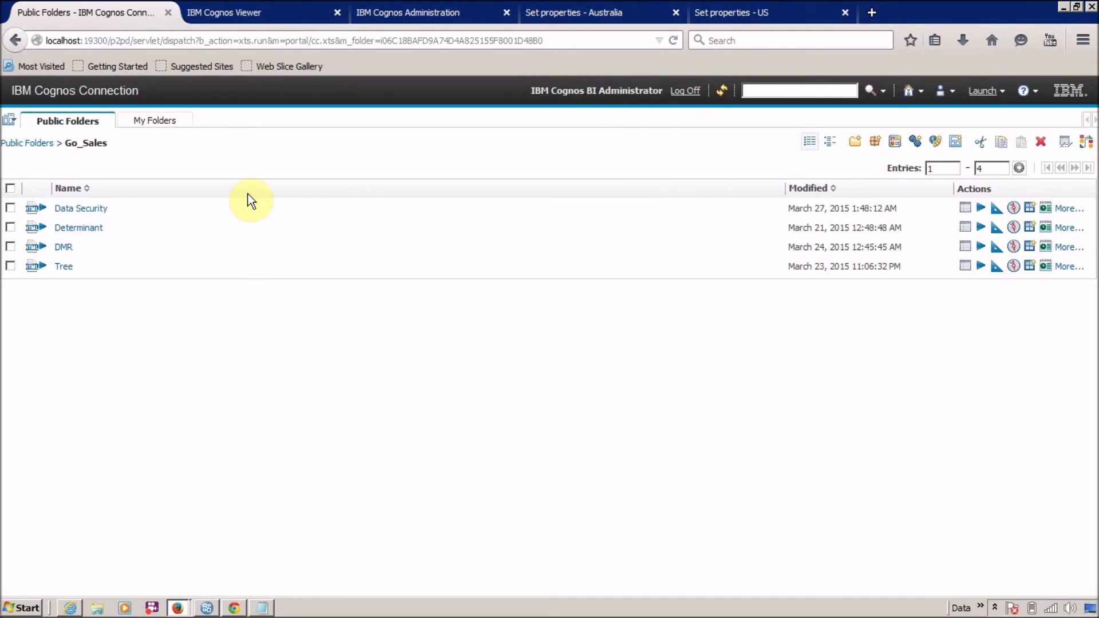
left_click(93, 207)
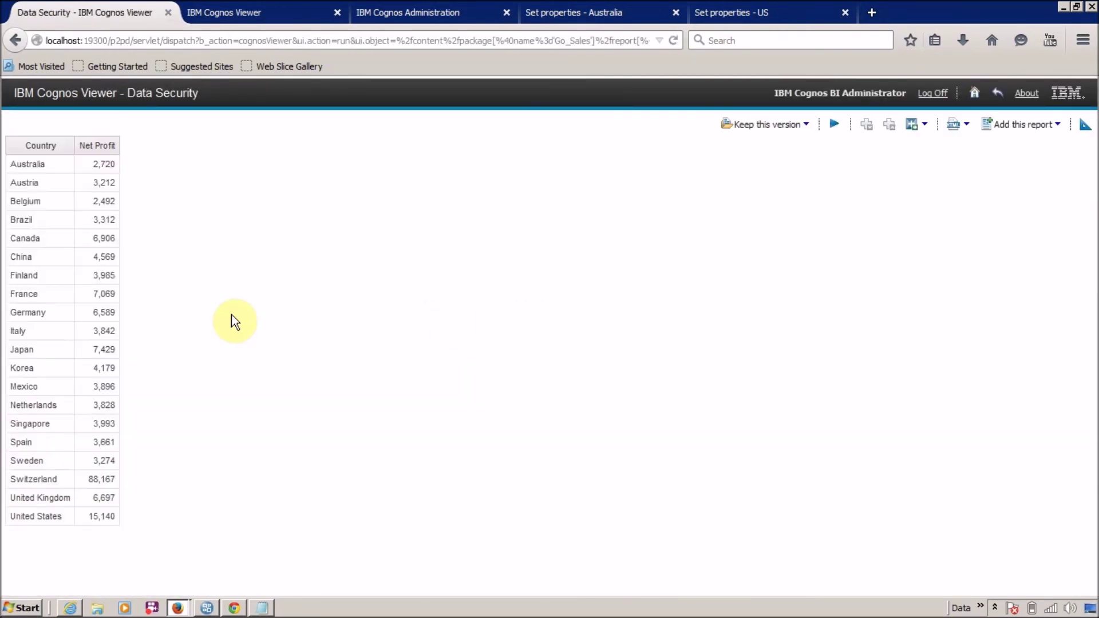
left_click_drag(25, 162, 106, 366)
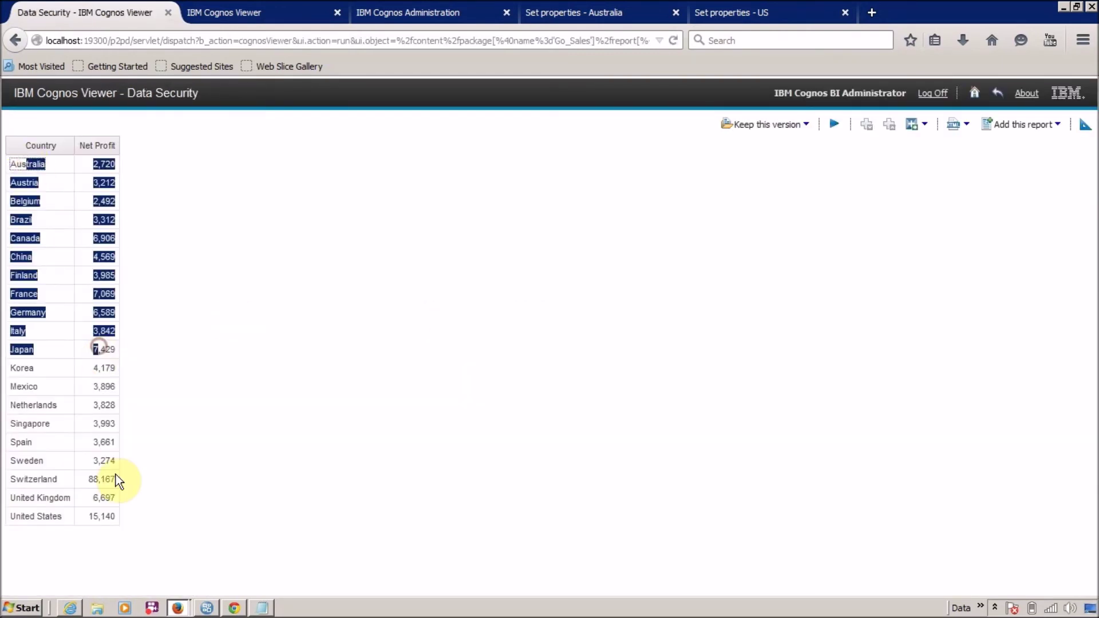
left_click(113, 515)
left_click_drag(113, 518, 12, 161)
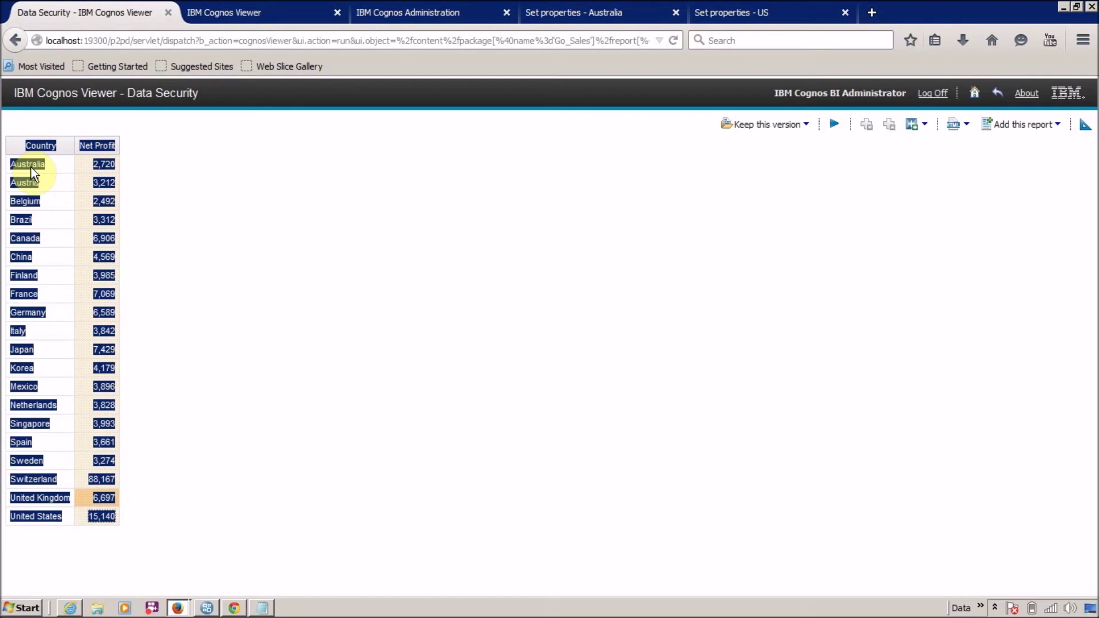
left_click(209, 261)
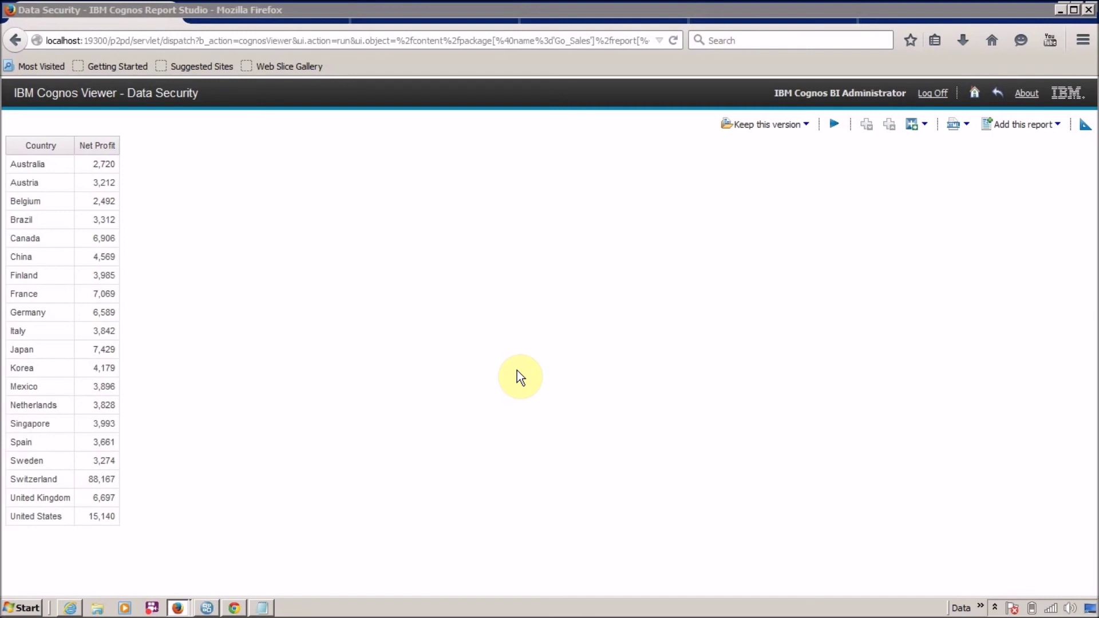
- Bring up the SQL Server 2014 Installation video and browse its related info cards
key("alt+Tab")
key("alt+Tab")
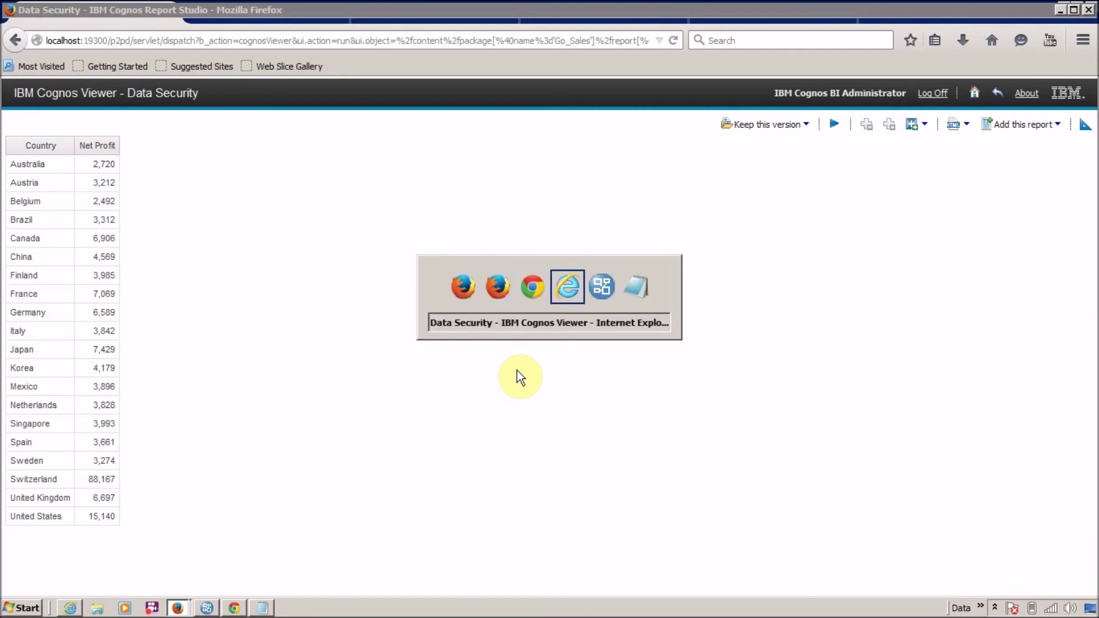
key("alt+Tab")
key("alt+Tab")
key("alt+Tab")
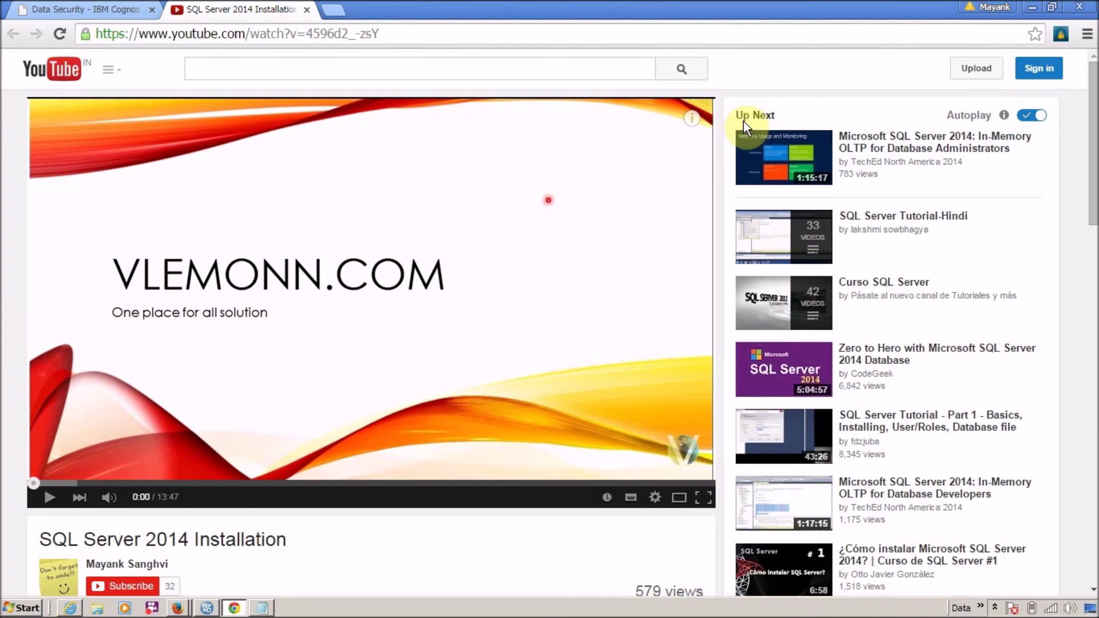
left_click(692, 122)
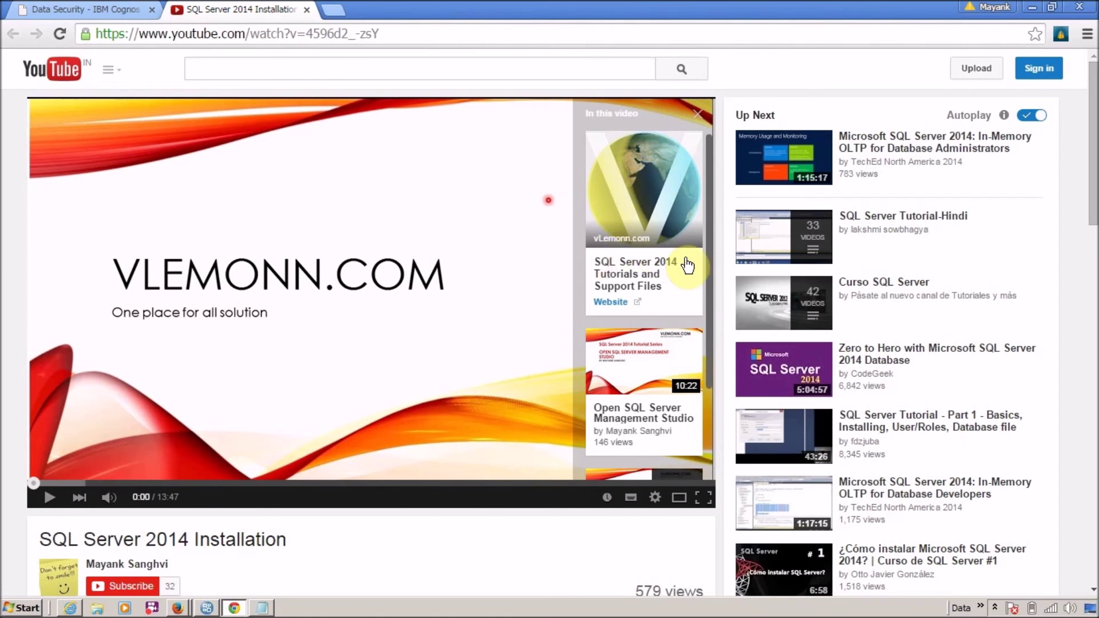
scroll(698, 269, "down", 2)
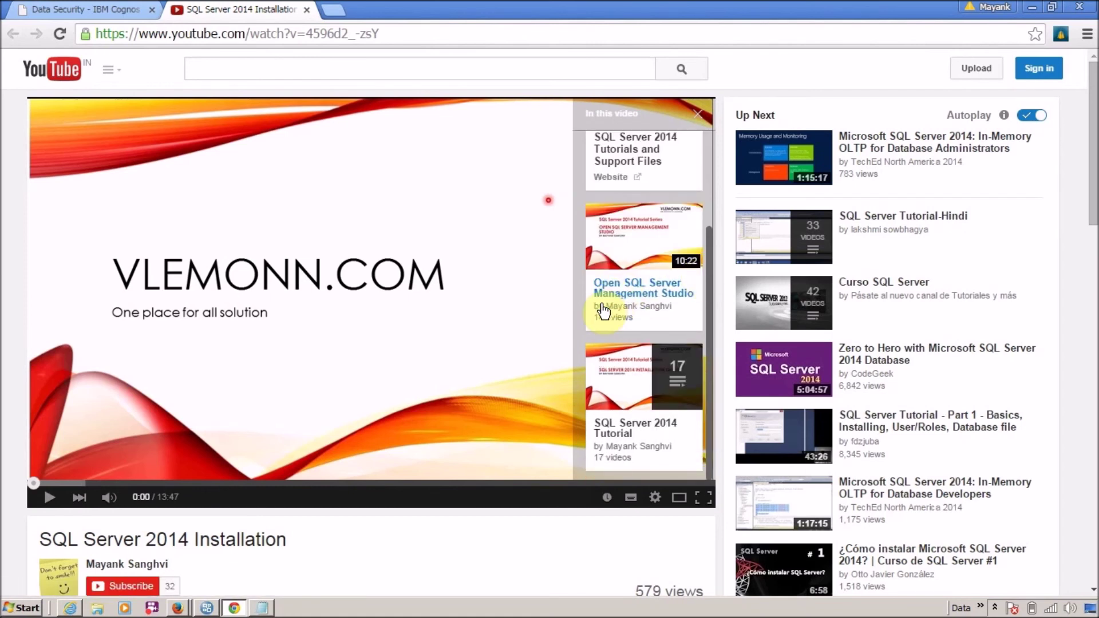
scroll(629, 300, "up", 2)
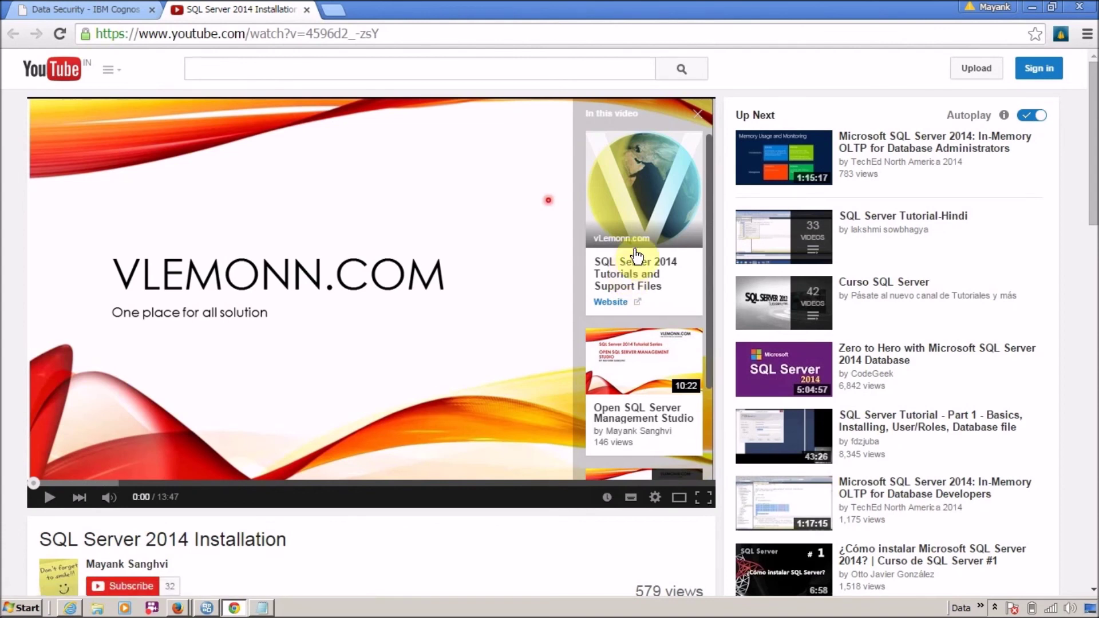
scroll(637, 254, "down", 2)
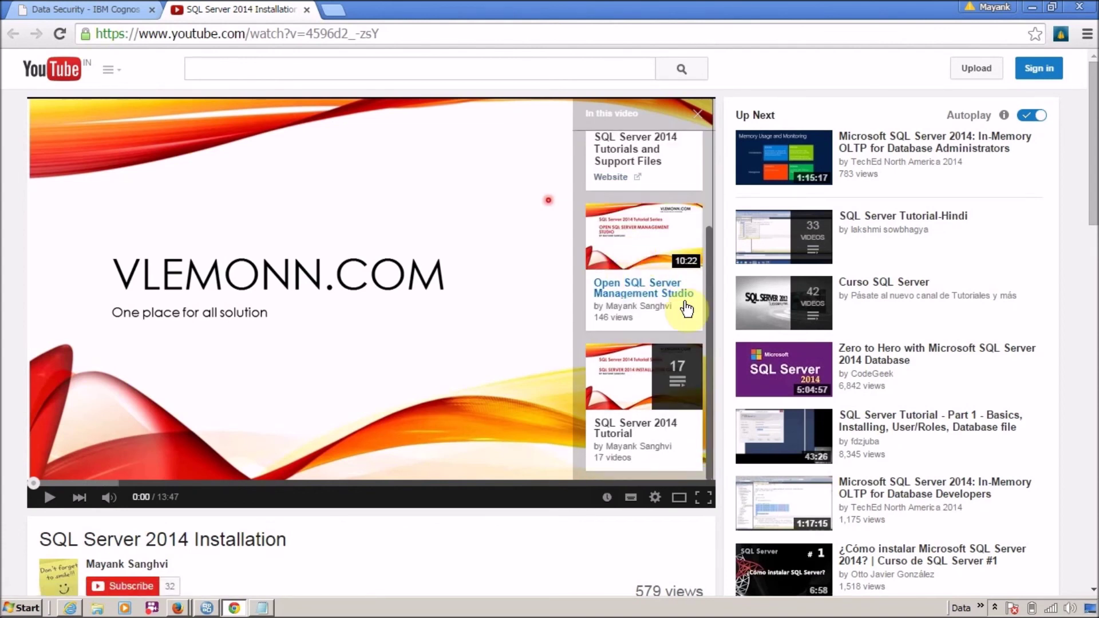